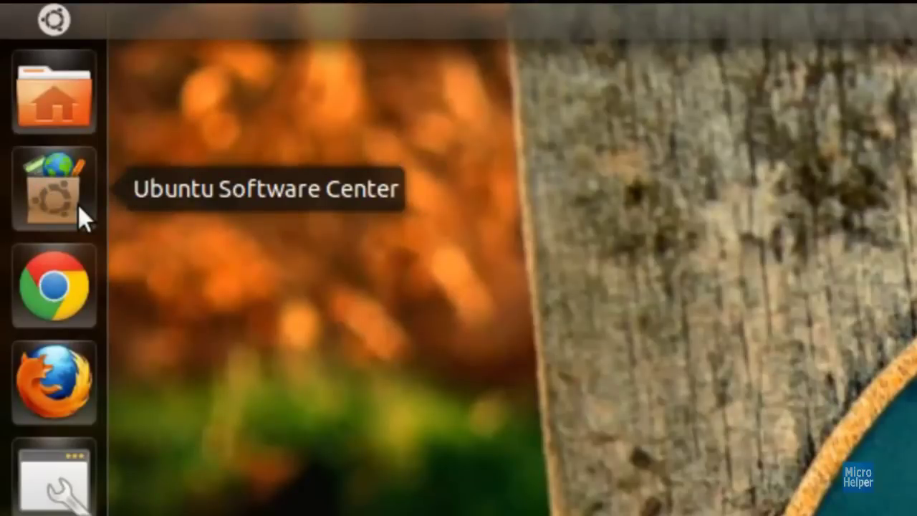
# - Search the Software Center for 'gtk rec', confirm Desktop recorder is installed, then close it
pyautogui.click(78, 205)
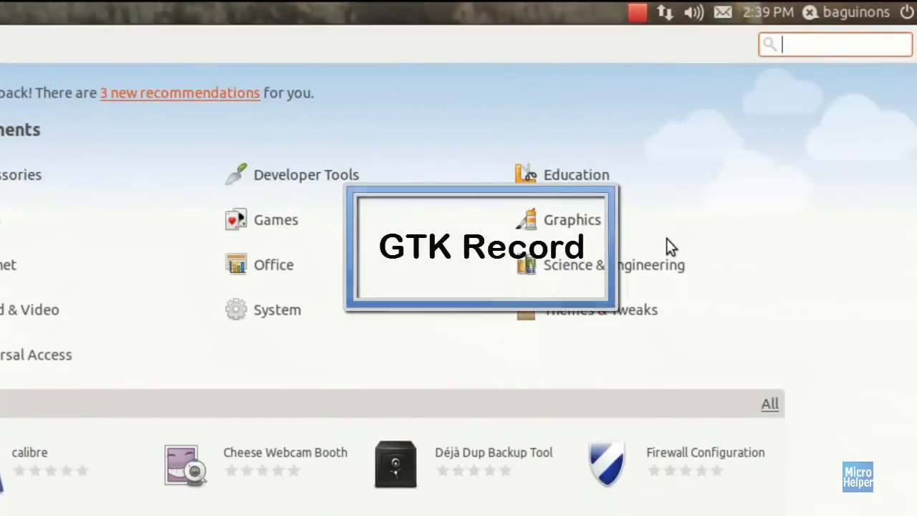
pyautogui.write('gtk r')
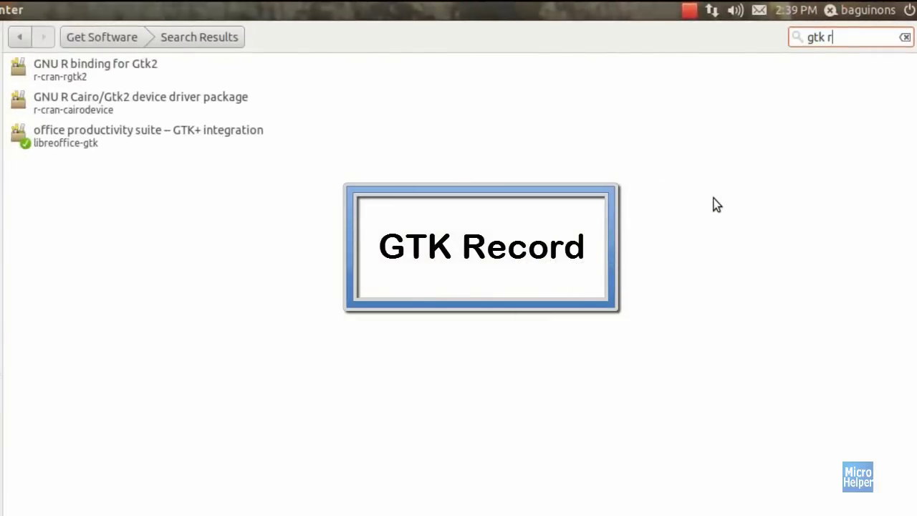
pyautogui.write('ec')
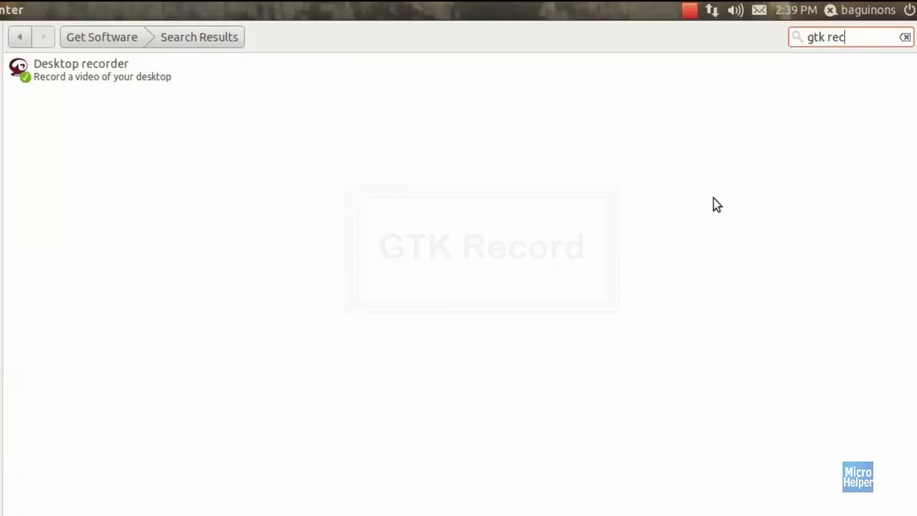
pyautogui.click(106, 83)
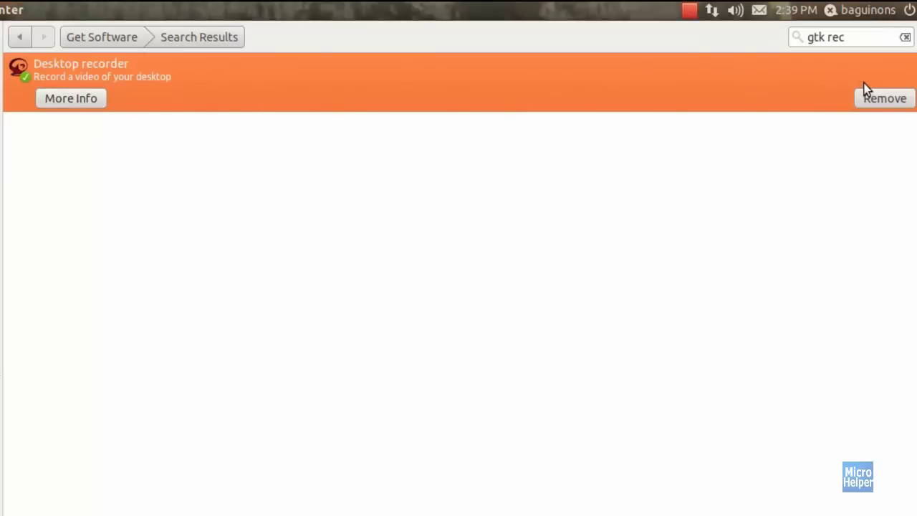
pyautogui.click(78, 100)
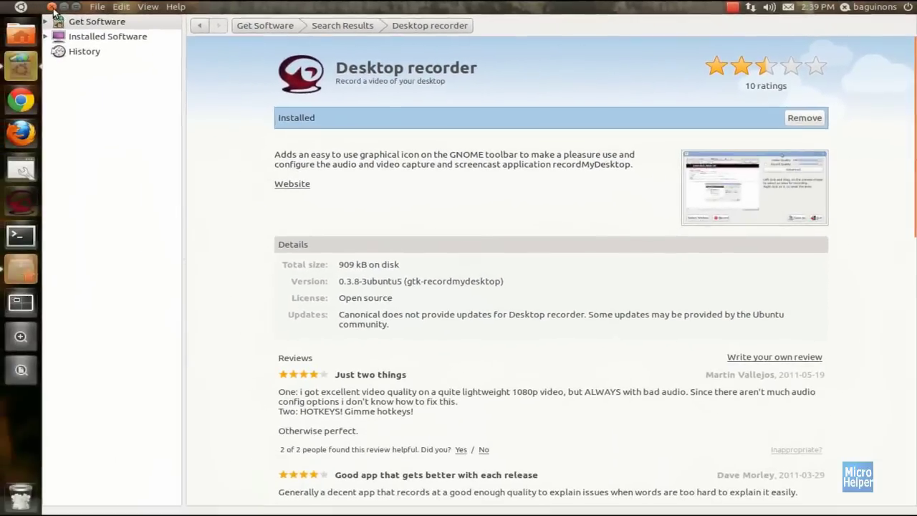
pyautogui.click(51, 8)
# - Launch Desktop recorder by searching 'desk' in the Dash
pyautogui.click(21, 8)
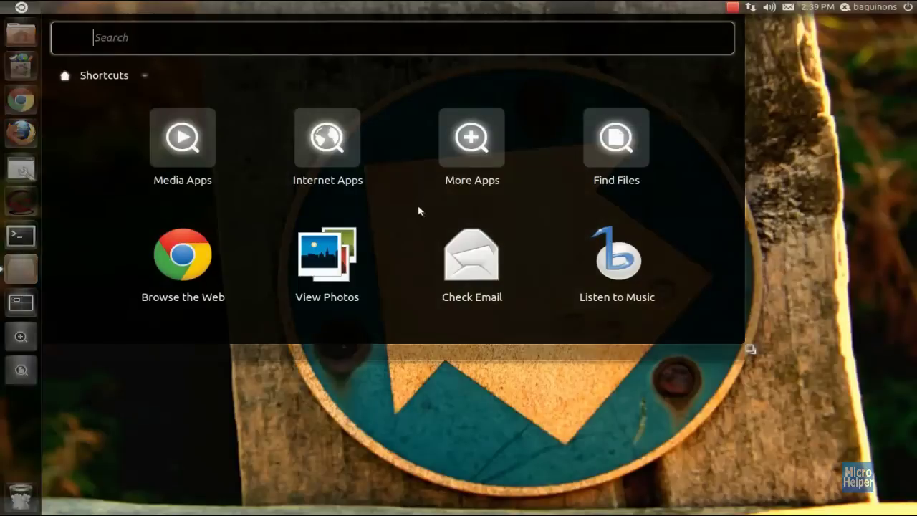
pyautogui.write('desk')
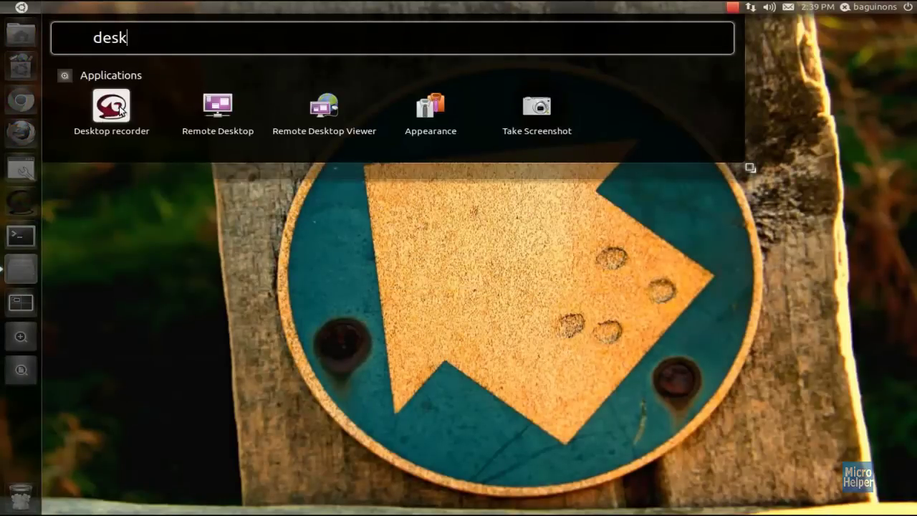
pyautogui.click(121, 109)
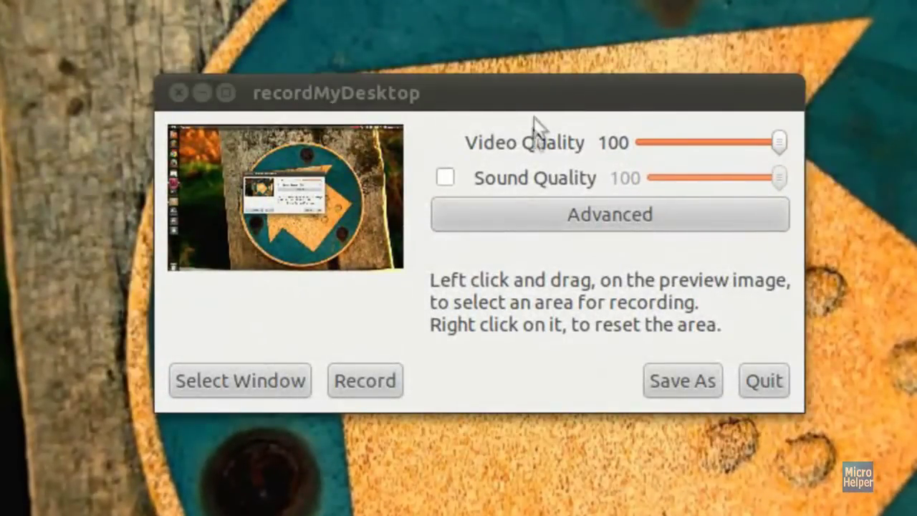
# - Enable sound recording and set sound quality to 100
pyautogui.click(444, 177)
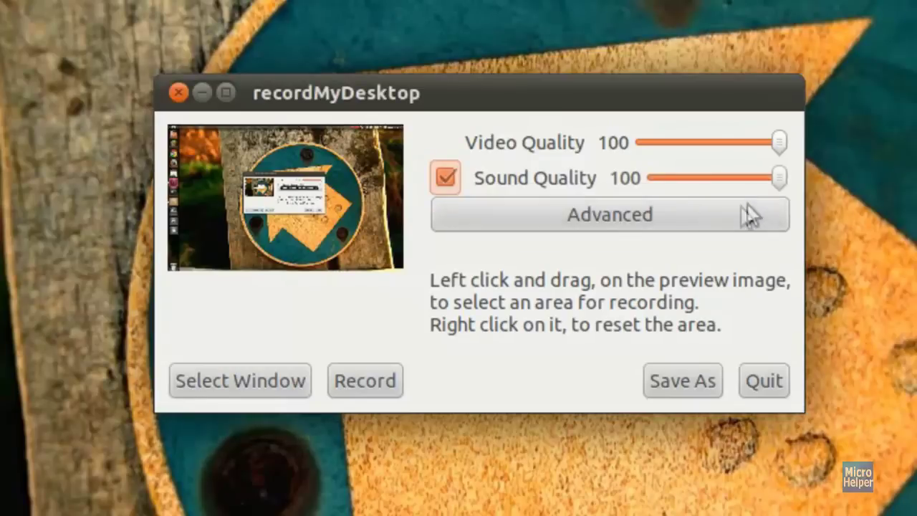
pyautogui.moveTo(781, 180); pyautogui.dragTo(883, 178)
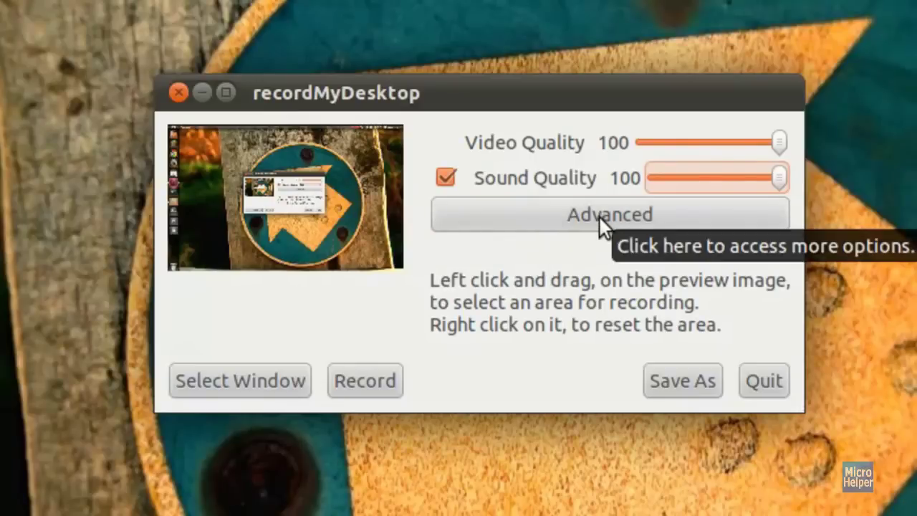
pyautogui.click(599, 217)
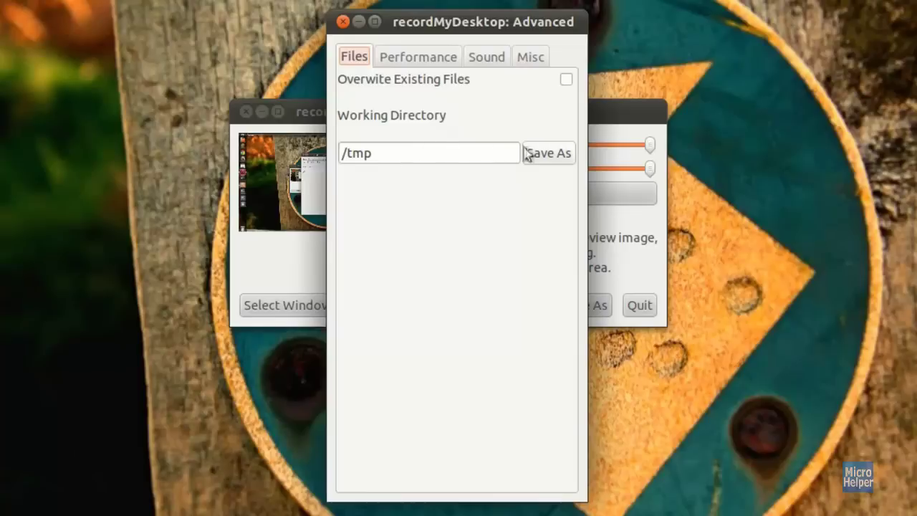
# - Browse the Desktop and home folders for a working directory, then cancel and keep /tmp
pyautogui.click(546, 152)
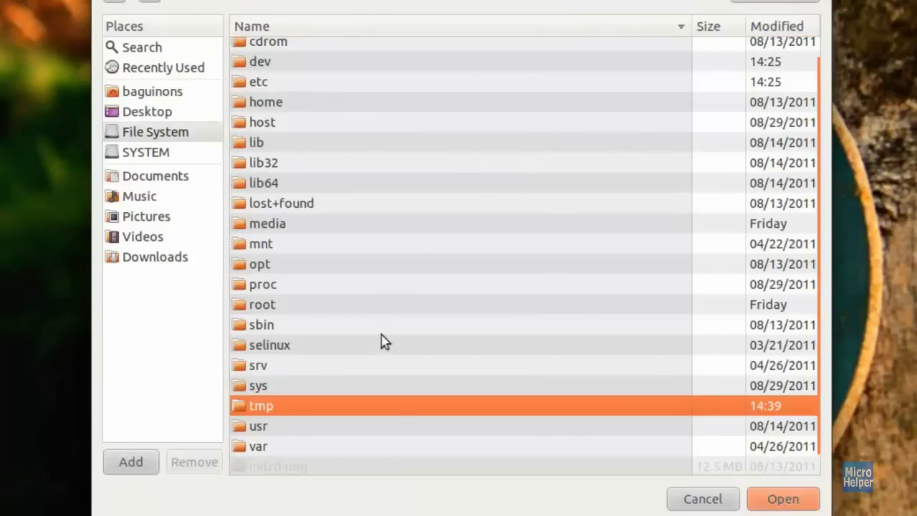
pyautogui.scroll(2, 383, 341)
pyautogui.click(195, 118)
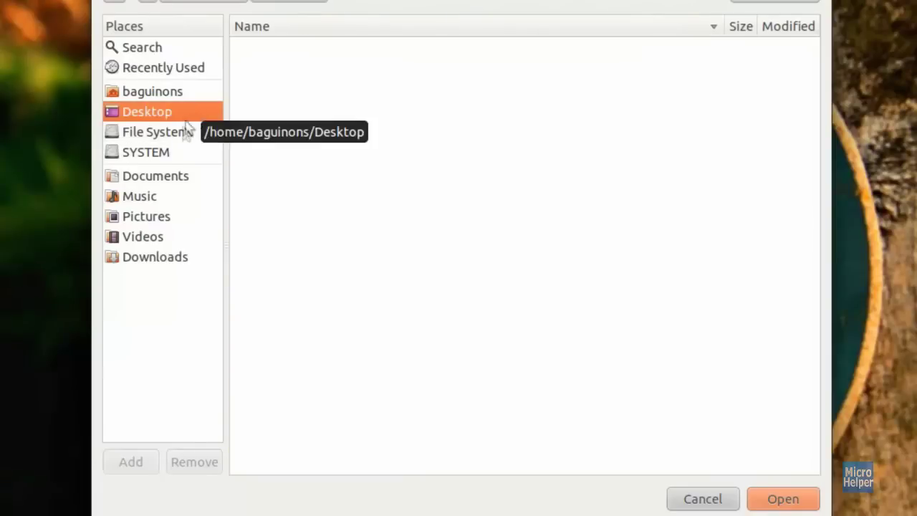
pyautogui.click(190, 3)
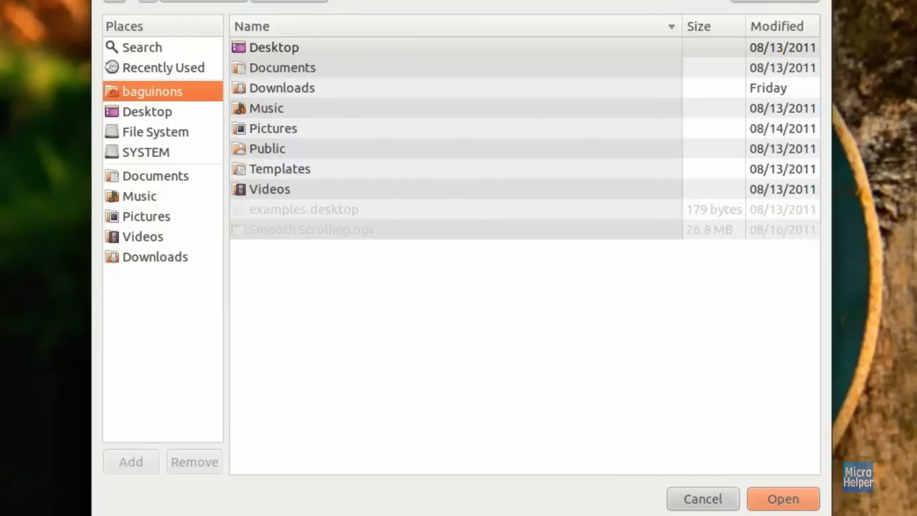
pyautogui.press('Escape')
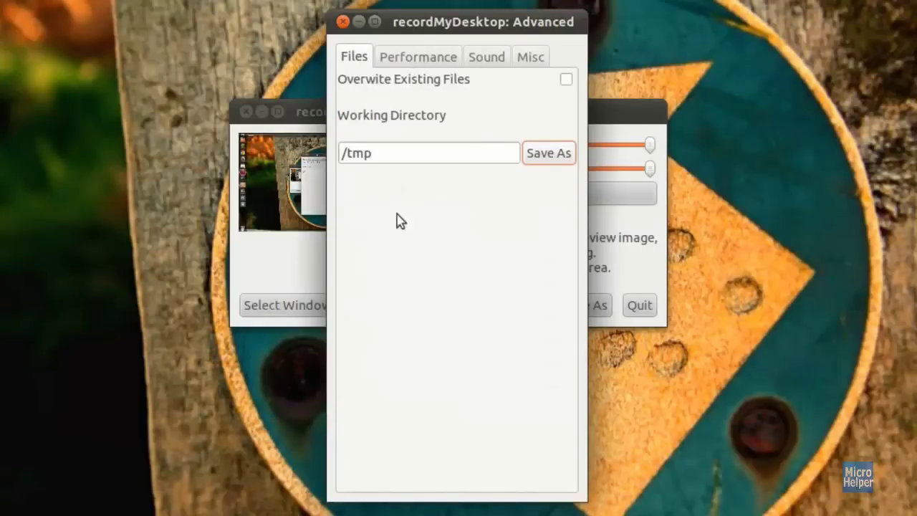
# - Review the Performance settings: 30 frames per second with only Zero Compression enabled
pyautogui.click(405, 56)
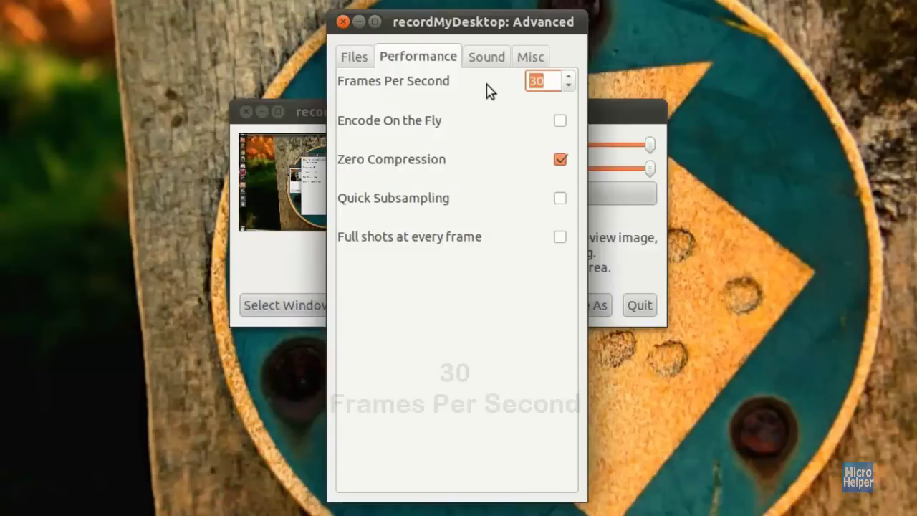
pyautogui.moveTo(511, 22)
pyautogui.mouseDown()
pyautogui.moveTo(463, 5)
pyautogui.moveTo(428, 41)
pyautogui.moveTo(509, 96)
pyautogui.moveTo(559, 90)
pyautogui.moveTo(570, 45)
pyautogui.moveTo(554, 14)
pyautogui.moveTo(505, 13)
pyautogui.moveTo(475, 36)
pyautogui.moveTo(452, 25)
pyautogui.moveTo(469, 53)
pyautogui.moveTo(513, 28)
pyautogui.mouseUp()
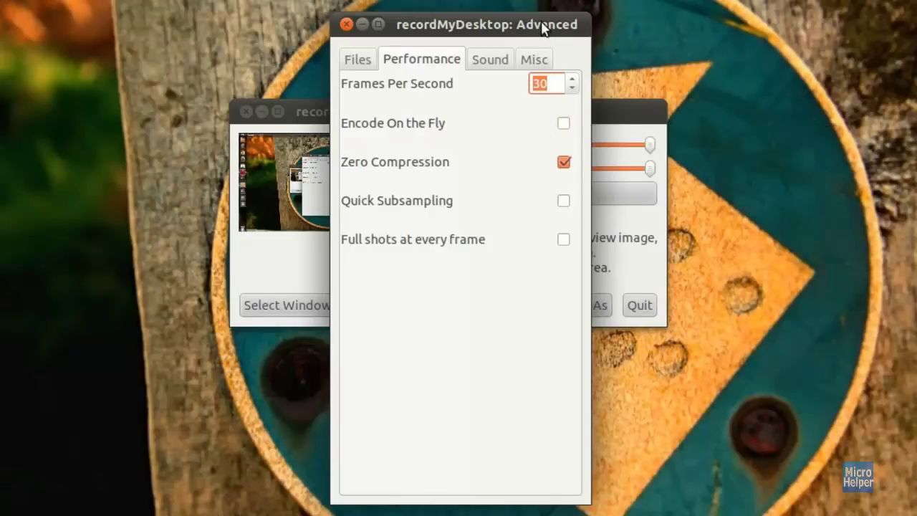
pyautogui.moveTo(542, 36)
pyautogui.mouseDown()
pyautogui.moveTo(518, 23)
pyautogui.moveTo(510, 39)
pyautogui.moveTo(525, 36)
pyautogui.mouseUp()
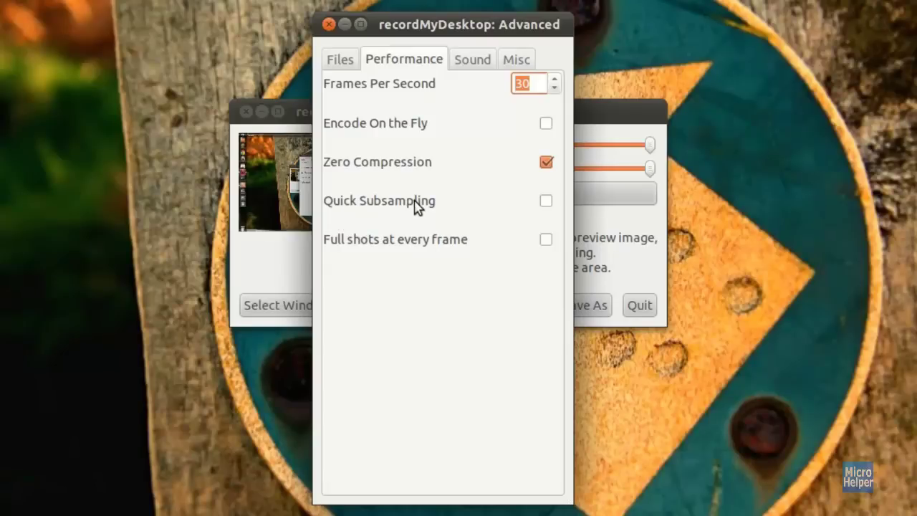
pyautogui.moveTo(550, 204)
pyautogui.moveTo(545, 246)
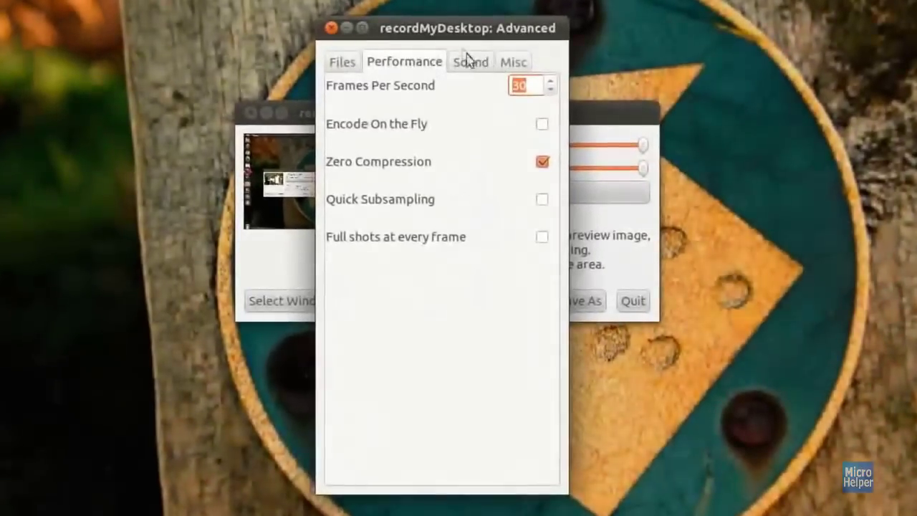
# - Check the sound settings (1 channel, 44100 Hz, DEFAULT device) and Misc tab, then close Advanced
pyautogui.click(618, 132)
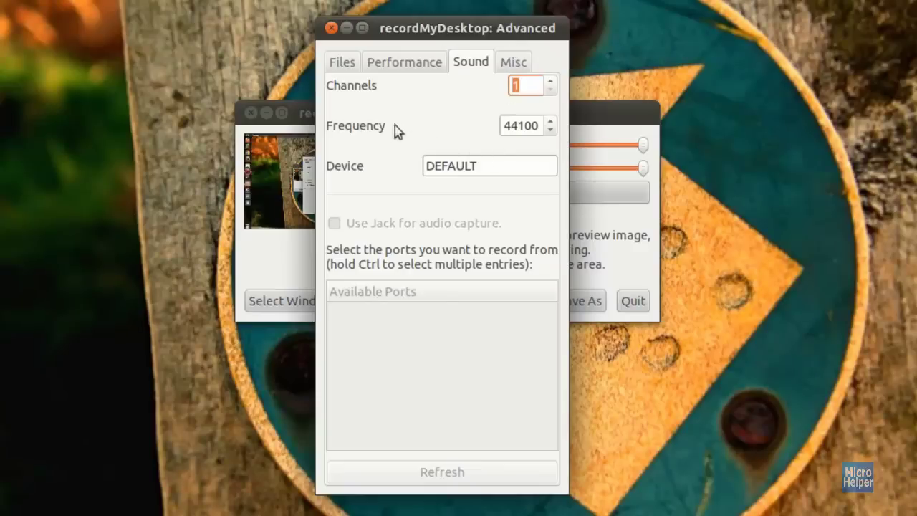
pyautogui.press('Tab')
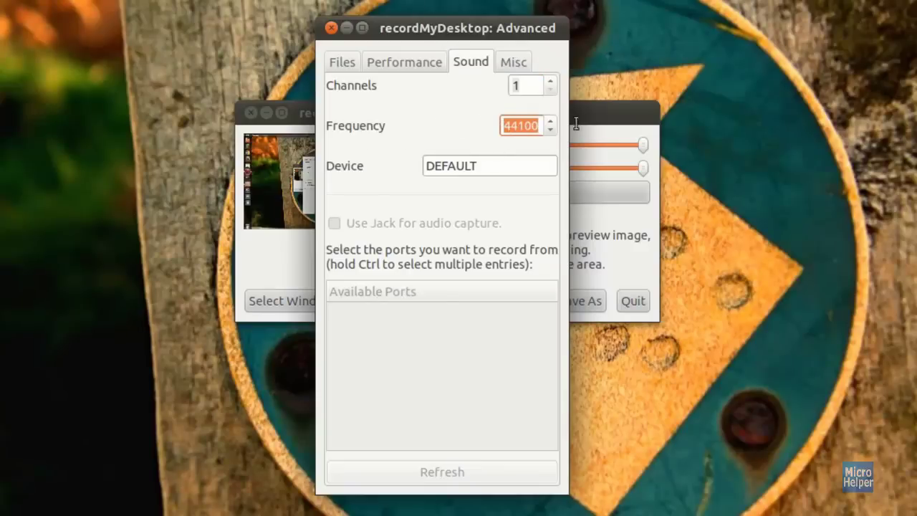
pyautogui.click(502, 164)
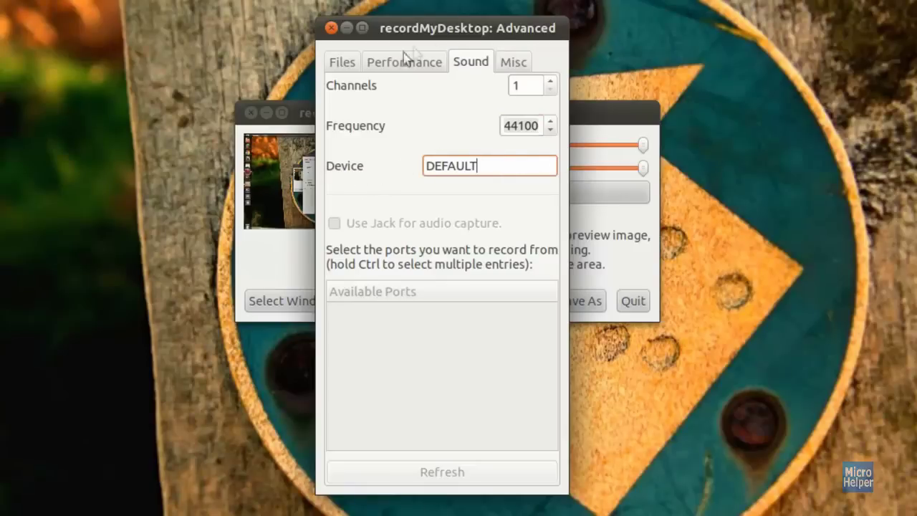
pyautogui.click(521, 61)
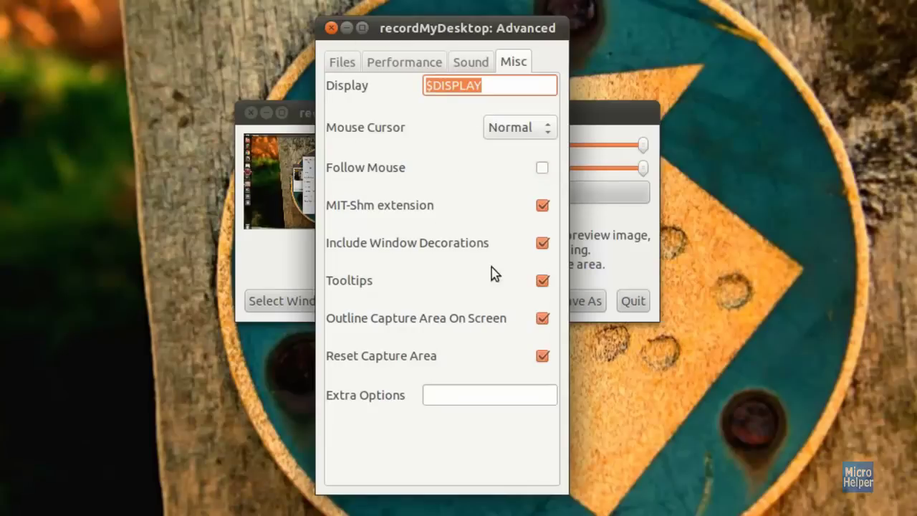
pyautogui.click(331, 29)
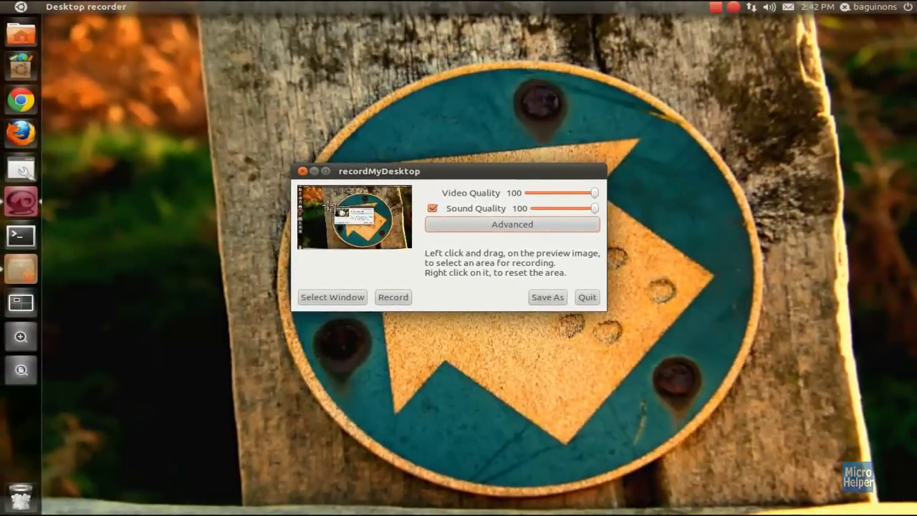
# - Drag a capture area on the preview, restarting Desktop recorder to redo the selection
pyautogui.moveTo(320, 198); pyautogui.dragTo(393, 238)
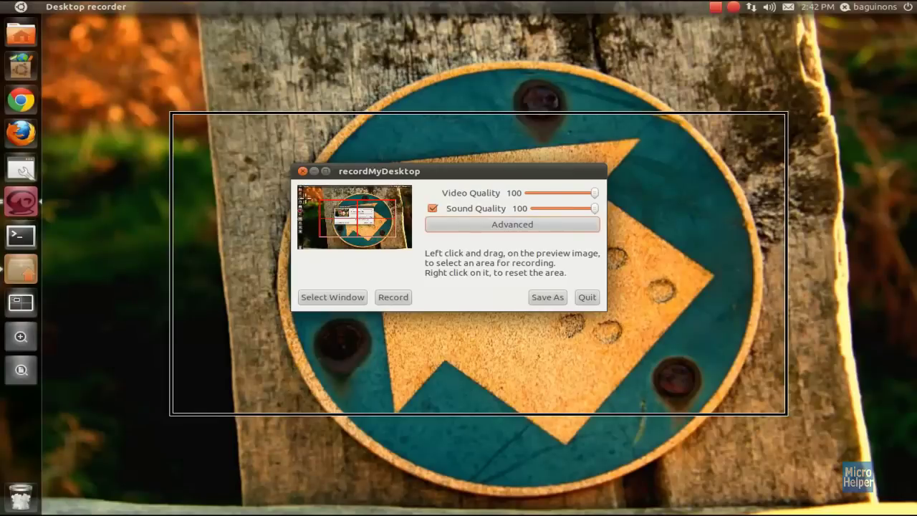
pyautogui.rightClick(306, 197)
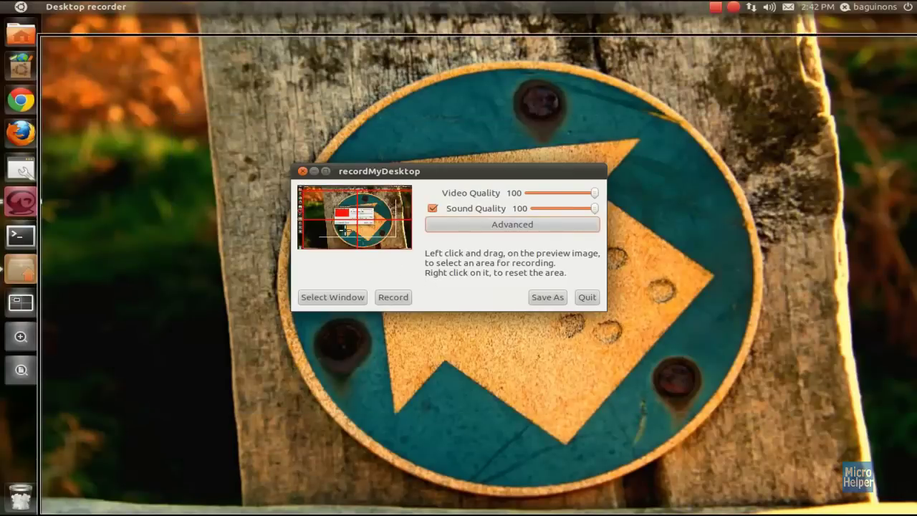
pyautogui.moveTo(334, 196); pyautogui.dragTo(390, 247)
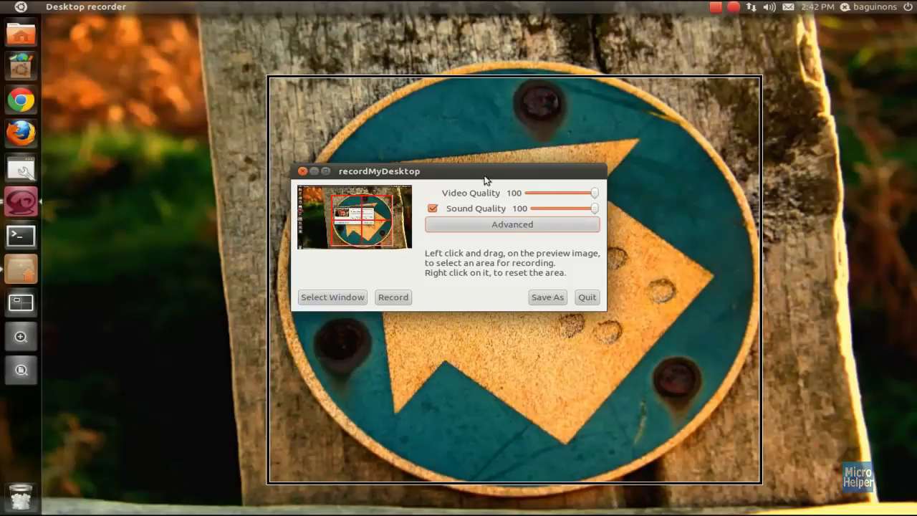
pyautogui.click(302, 171)
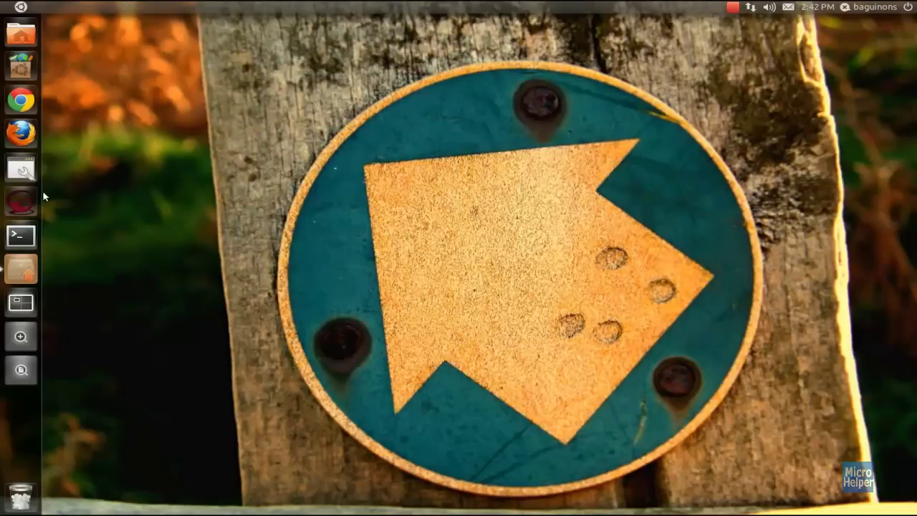
pyautogui.click(21, 201)
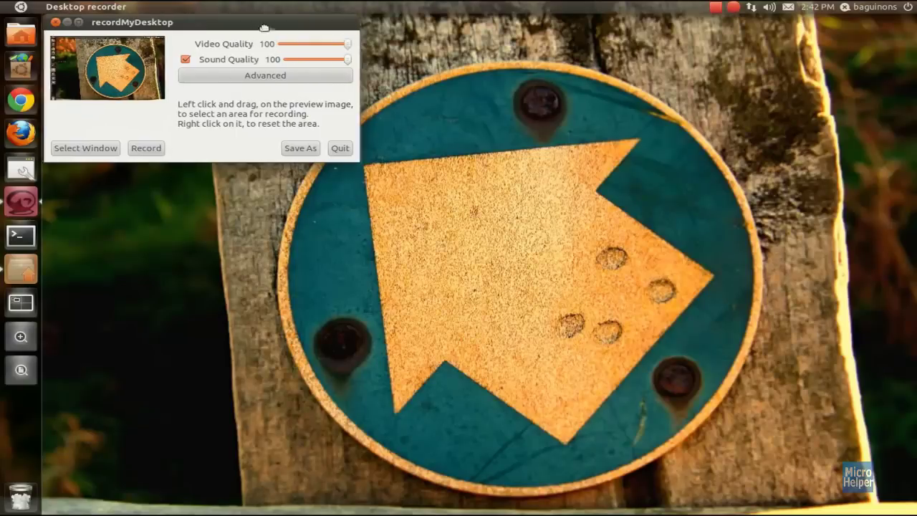
pyautogui.moveTo(266, 22); pyautogui.dragTo(472, 190)
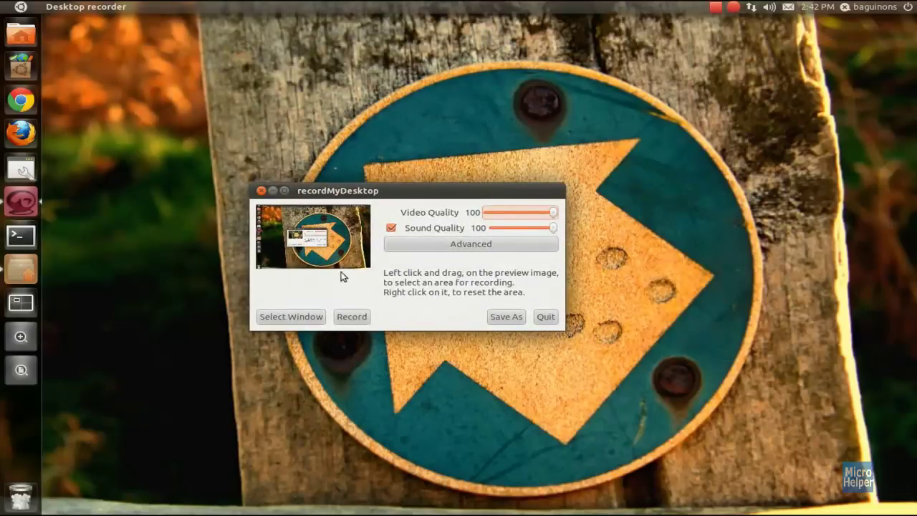
pyautogui.moveTo(279, 219); pyautogui.dragTo(362, 263)
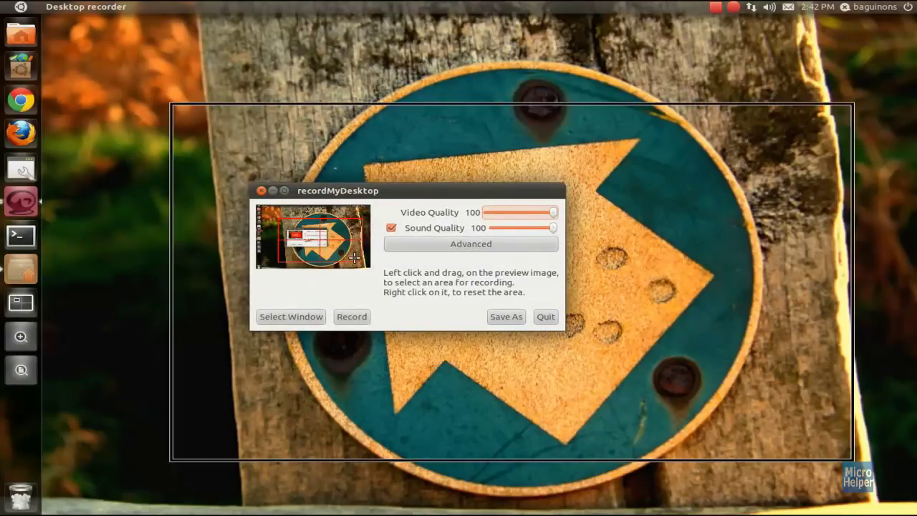
# - Turn on Follow Mouse in the Advanced Misc settings and close the Advanced window
pyautogui.click(453, 244)
pyautogui.moveTo(186, 22); pyautogui.dragTo(505, 130)
pyautogui.click(507, 153)
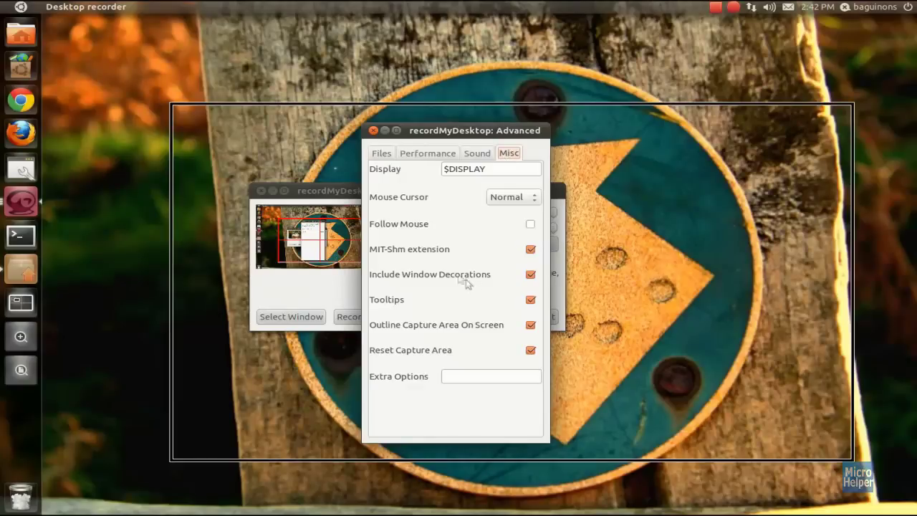
pyautogui.click(530, 224)
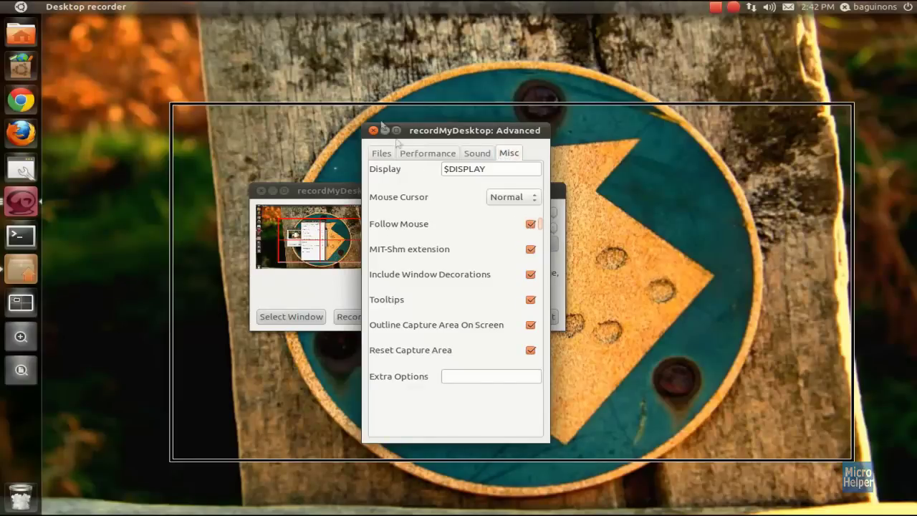
pyautogui.click(374, 130)
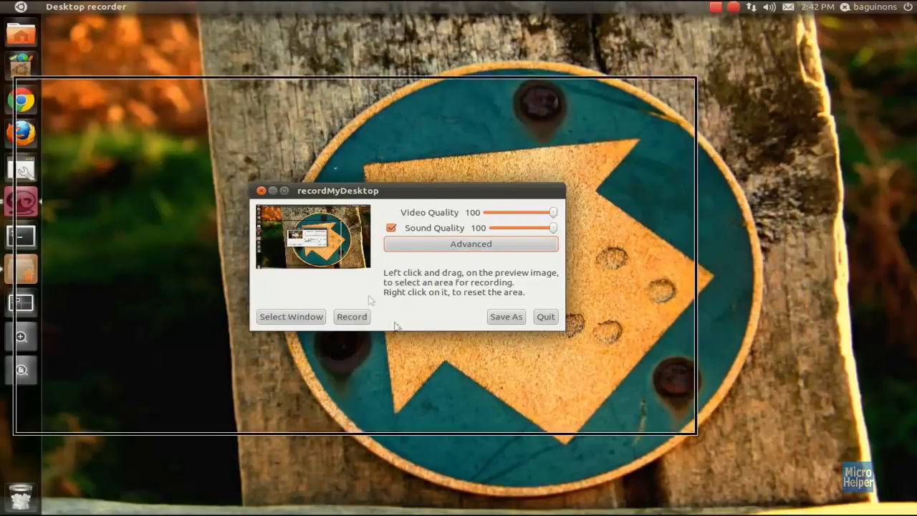
pyautogui.click(454, 243)
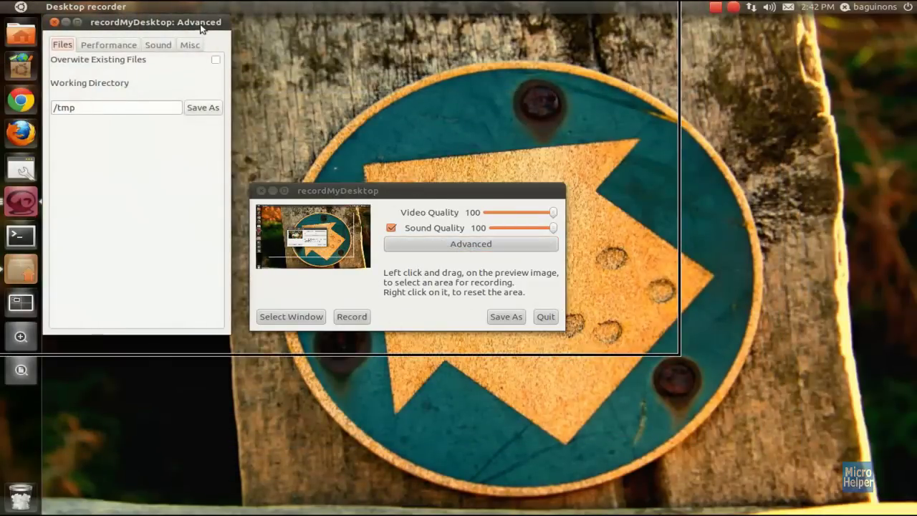
# - Uncheck Follow Mouse in the Misc settings, then close the Advanced window and recordMyDesktop
pyautogui.moveTo(201, 23); pyautogui.dragTo(510, 140)
pyautogui.click(499, 164)
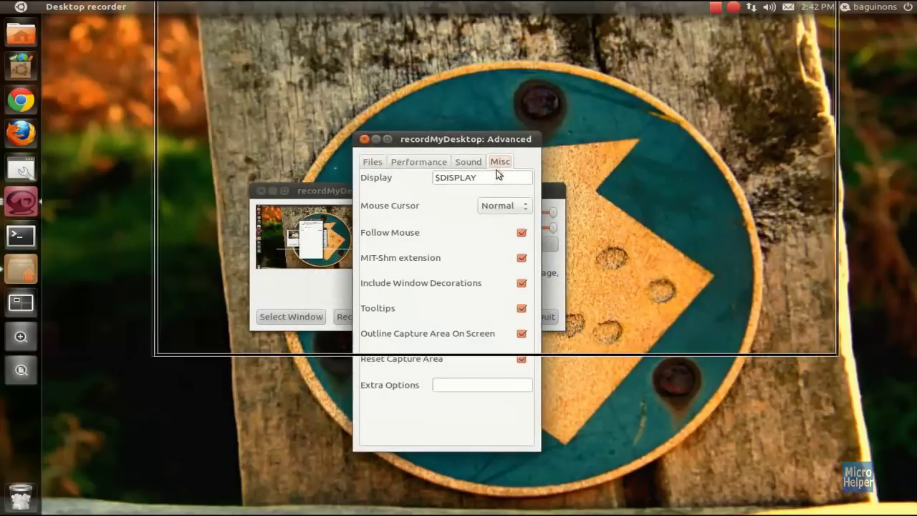
pyautogui.click(522, 232)
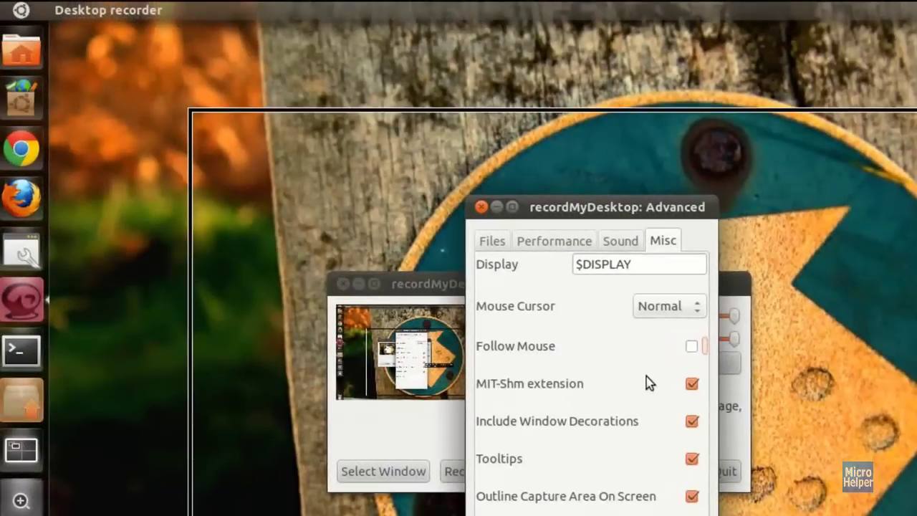
pyautogui.click(481, 208)
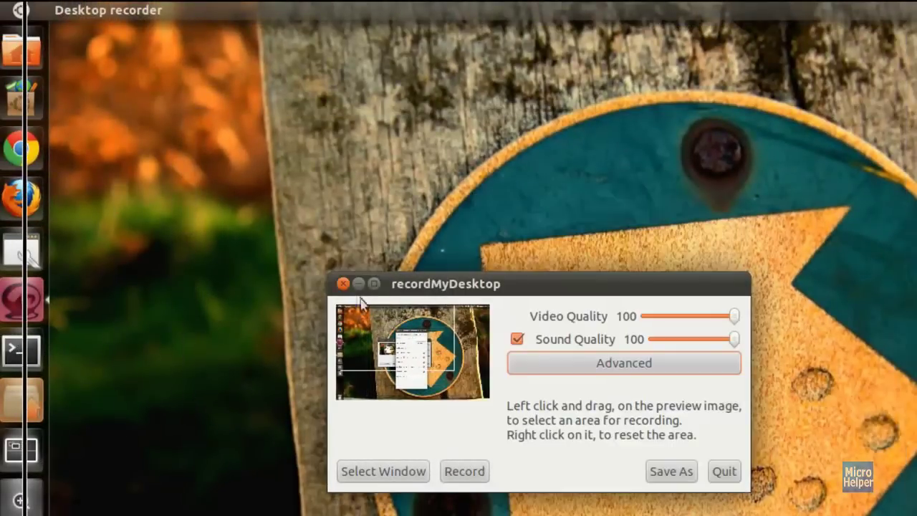
pyautogui.click(344, 283)
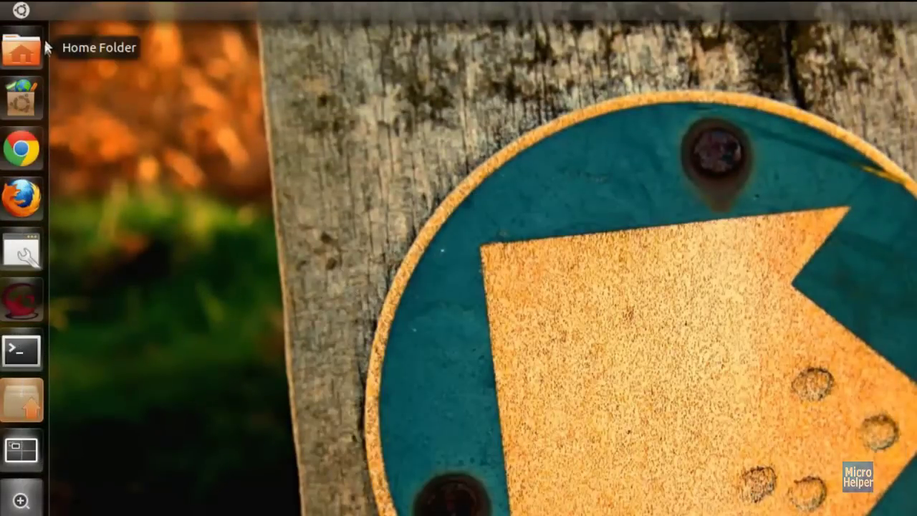
pyautogui.click(22, 49)
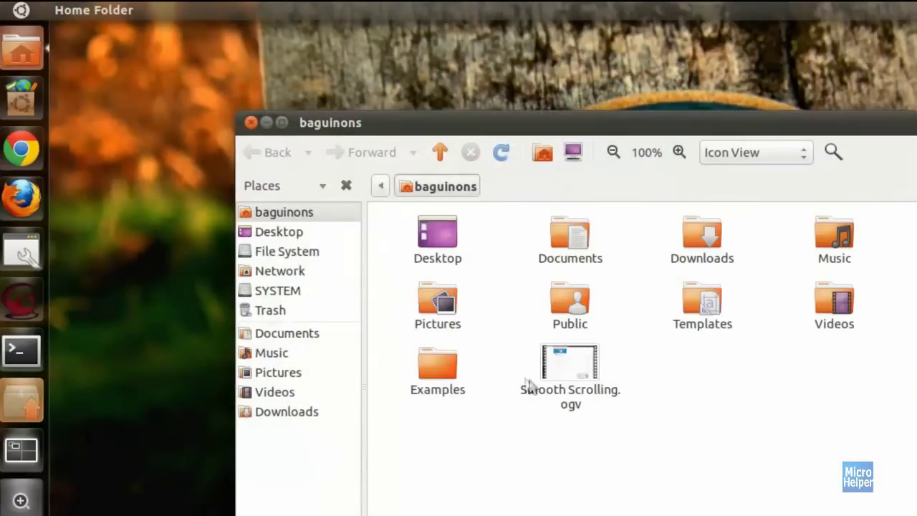
# - Select Smooth Scrolling.ogv in the home folder, then clear the selection
pyautogui.click(573, 376)
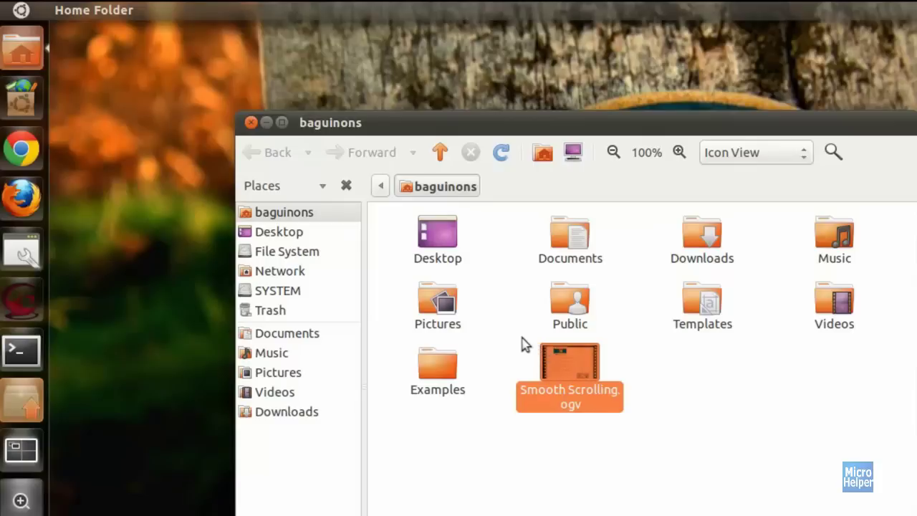
pyautogui.click(373, 323)
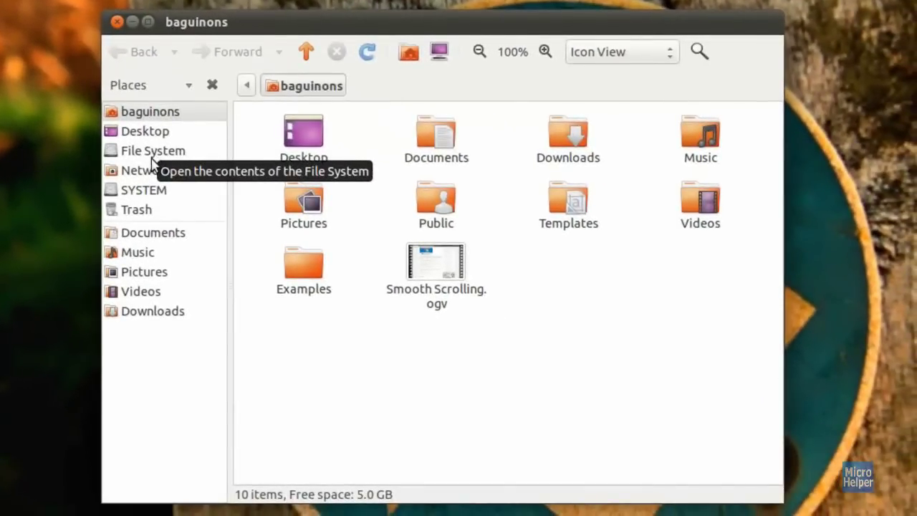
pyautogui.rightClick(157, 152)
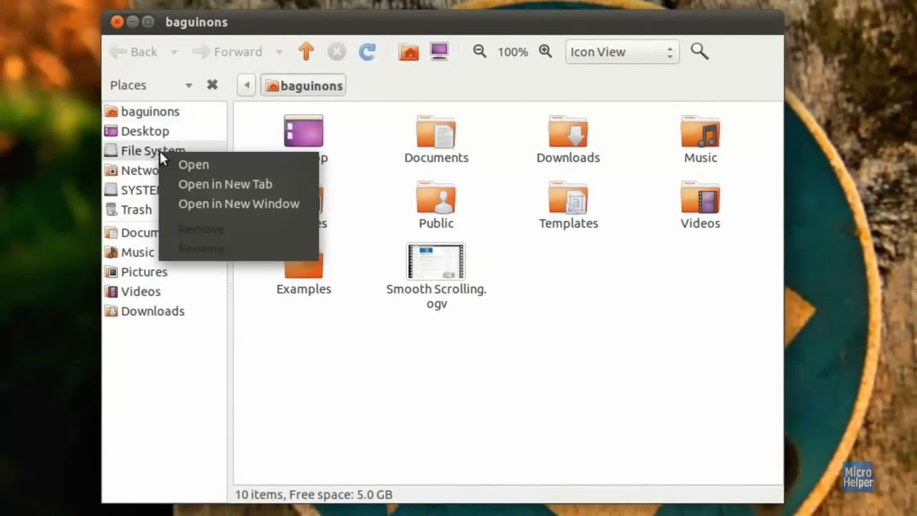
# - Open File System in a new window and navigate to host > Users > user folder > Videos
pyautogui.click(219, 208)
pyautogui.moveTo(584, 192); pyautogui.dragTo(147, 16)
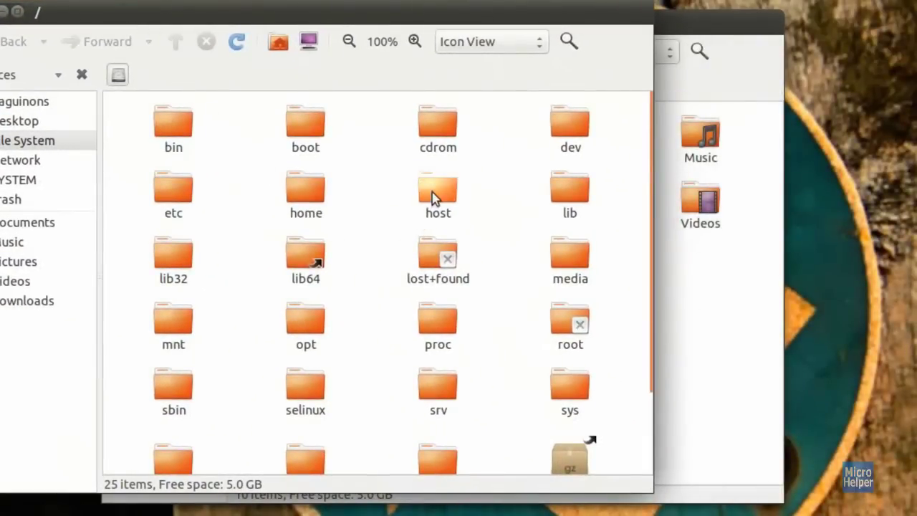
pyautogui.doubleClick(433, 192)
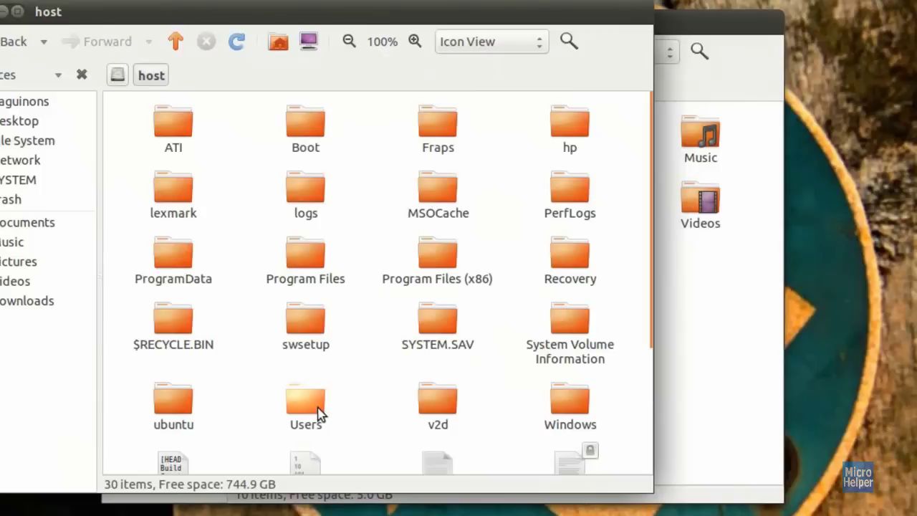
pyautogui.doubleClick(306, 405)
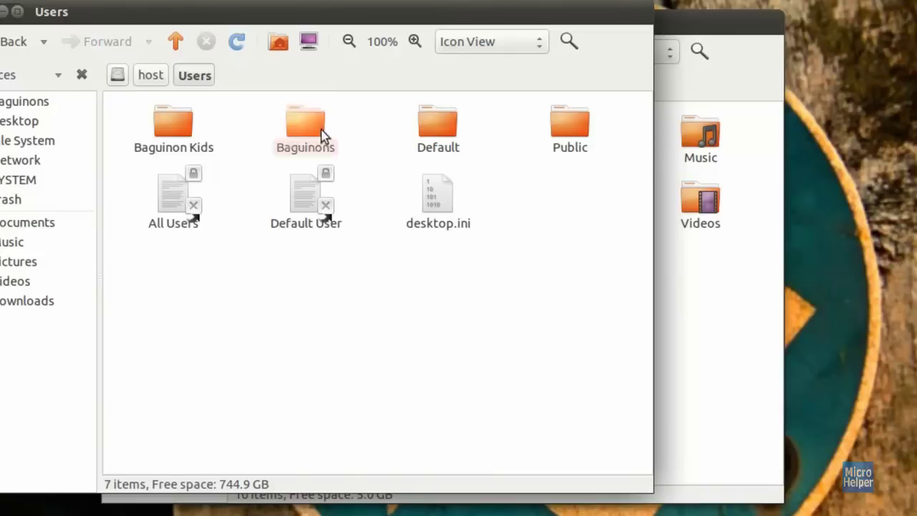
pyautogui.doubleClick(321, 132)
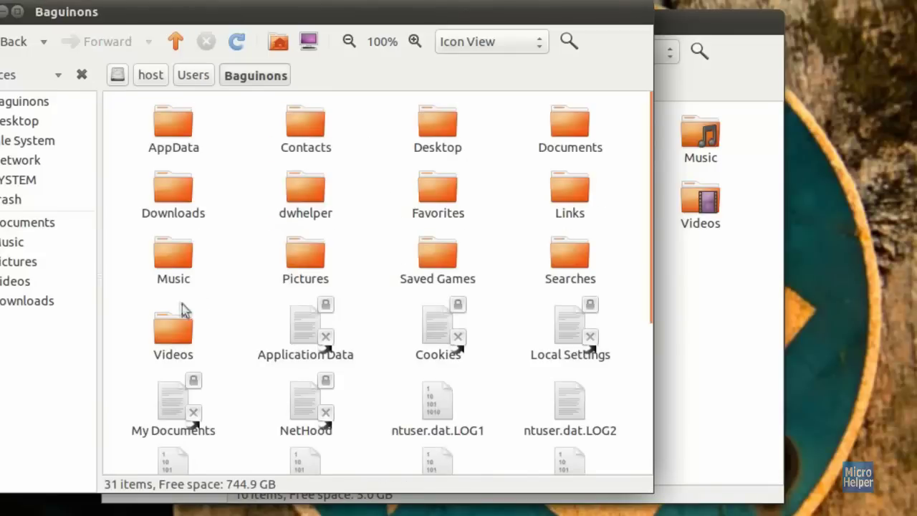
pyautogui.doubleClick(174, 333)
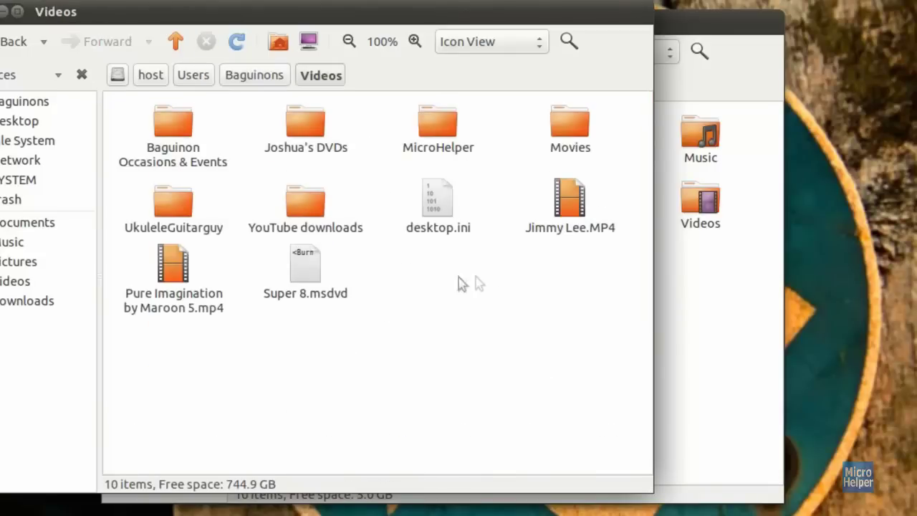
# - Drag Smooth Scrolling.ogv (26.8 MB) from the home folder into the host Videos folder
pyautogui.click(691, 358)
pyautogui.moveTo(423, 31); pyautogui.dragTo(784, 115)
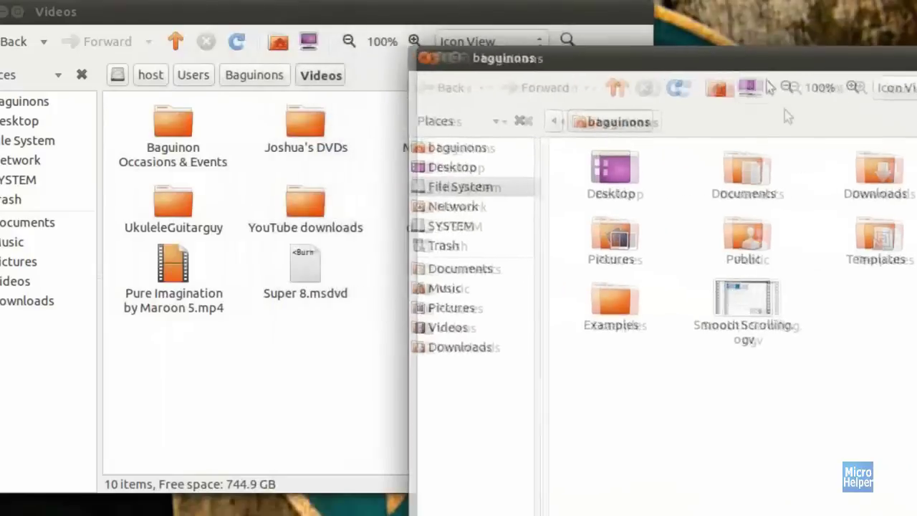
pyautogui.moveTo(766, 331); pyautogui.dragTo(313, 395)
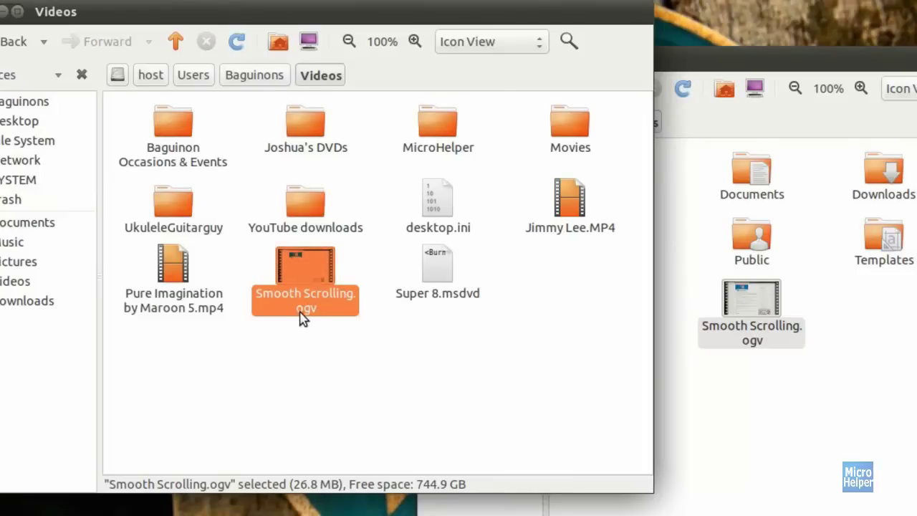
pyautogui.click(696, 327)
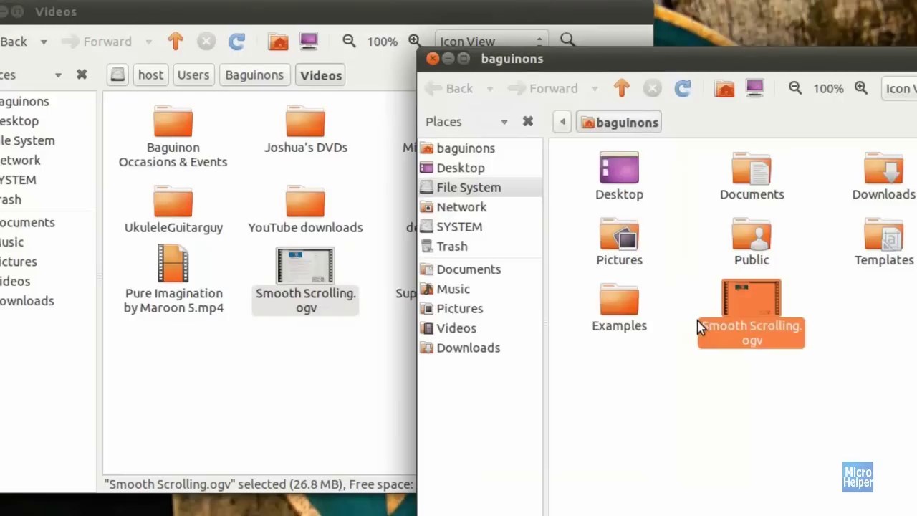
pyautogui.moveTo(505, 72); pyautogui.dragTo(338, 114)
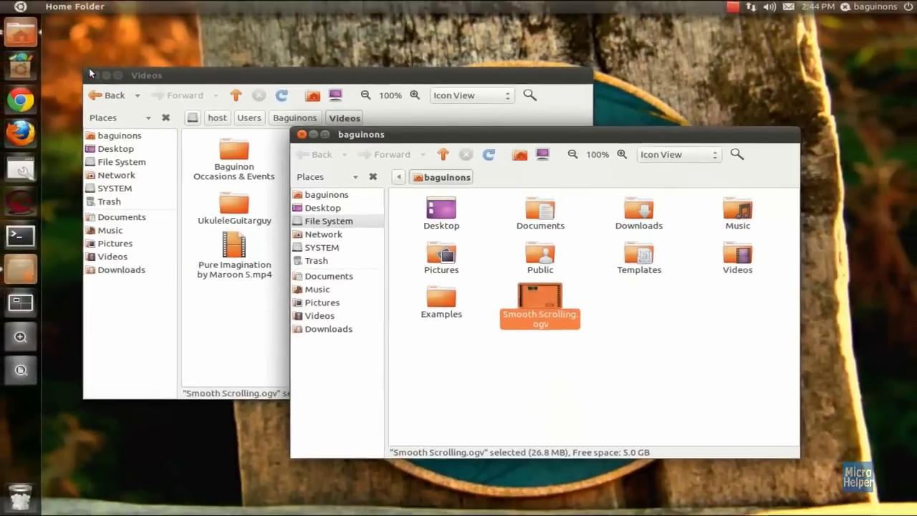
# - Close the Videos and home folder windows, then reopen the Home Folder
pyautogui.click(91, 79)
pyautogui.click(301, 136)
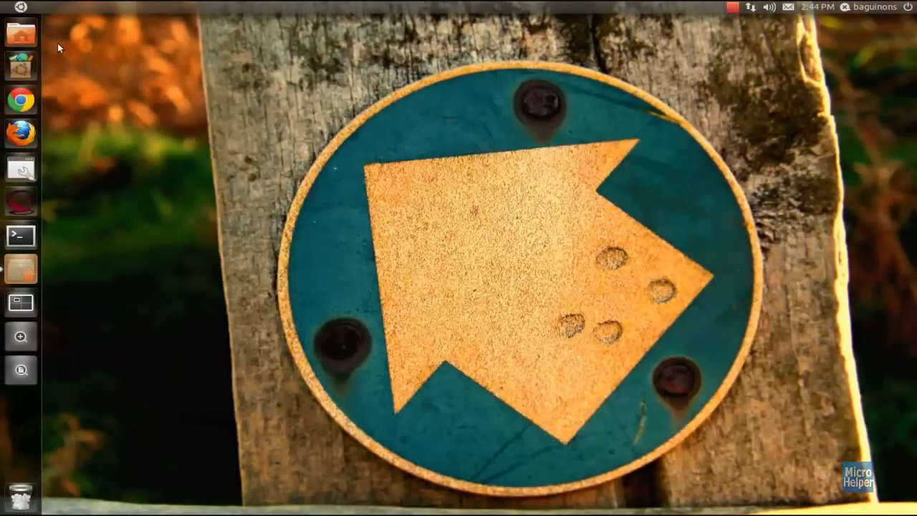
pyautogui.click(20, 32)
pyautogui.moveTo(419, 142); pyautogui.dragTo(241, 103)
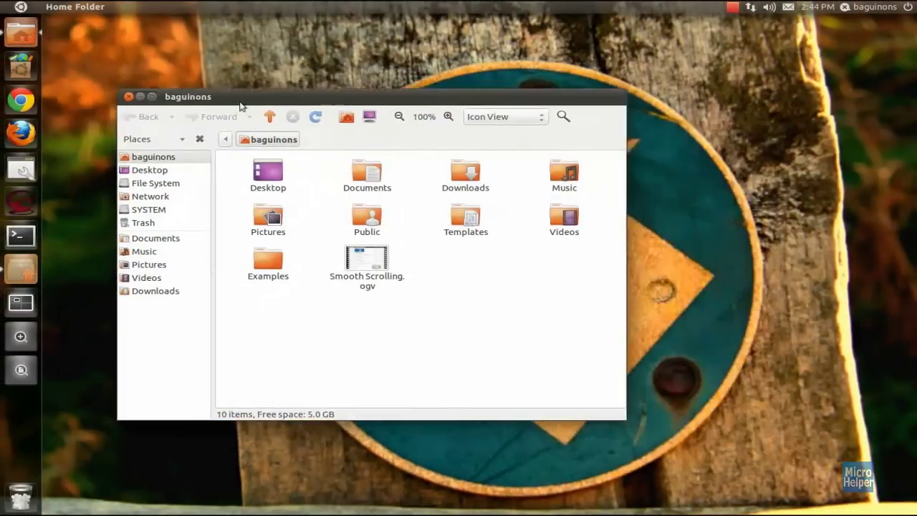
# - Rename Smooth Scrolling.ogv to out.ogv, then clear the selection and open File System's context menu
pyautogui.click(372, 281)
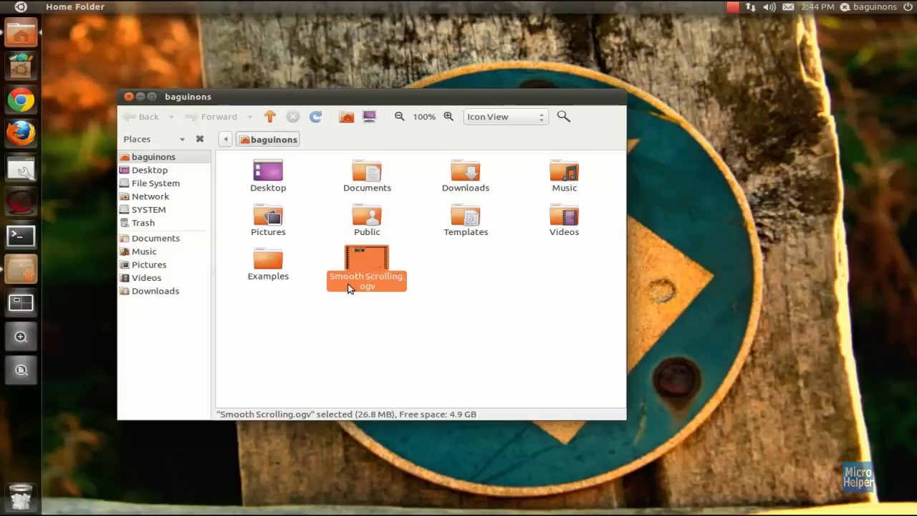
pyautogui.click(350, 285)
pyautogui.press('BackSpace')
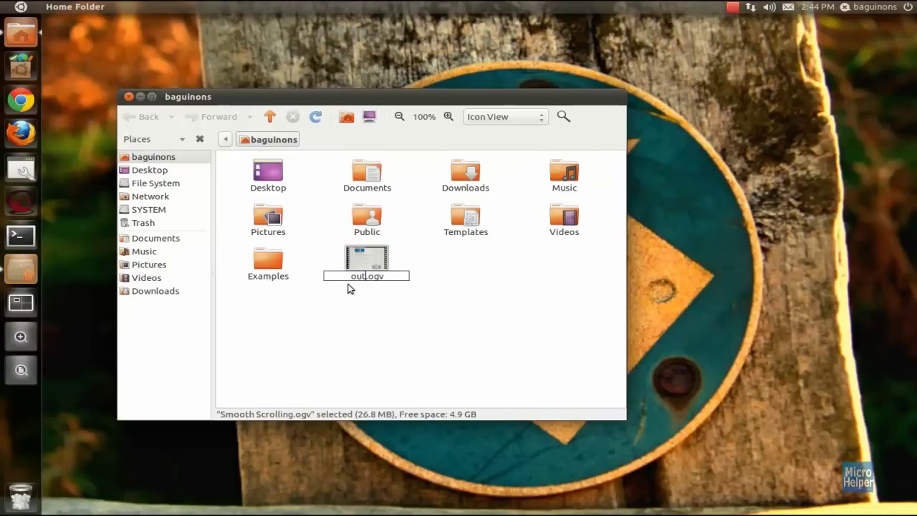
pyautogui.press('Return')
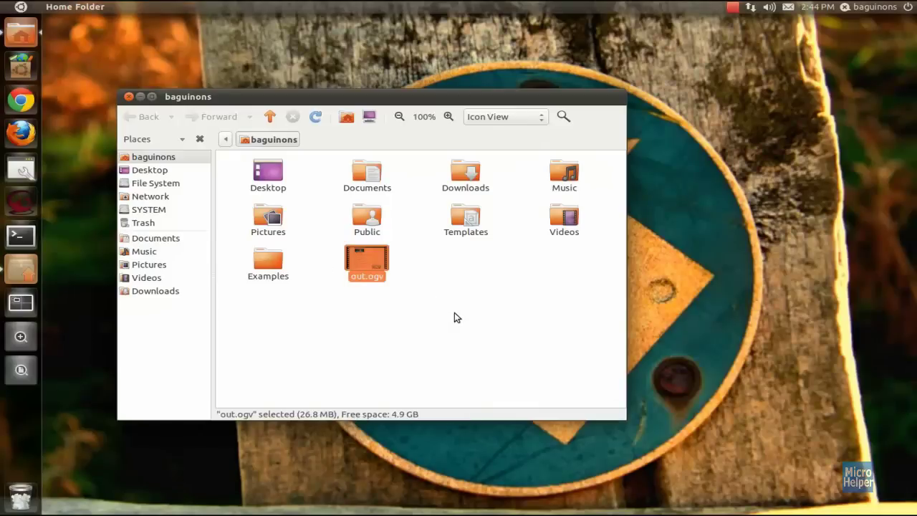
pyautogui.moveTo(372, 265); pyautogui.dragTo(398, 332)
pyautogui.click(399, 337)
pyautogui.rightClick(170, 183)
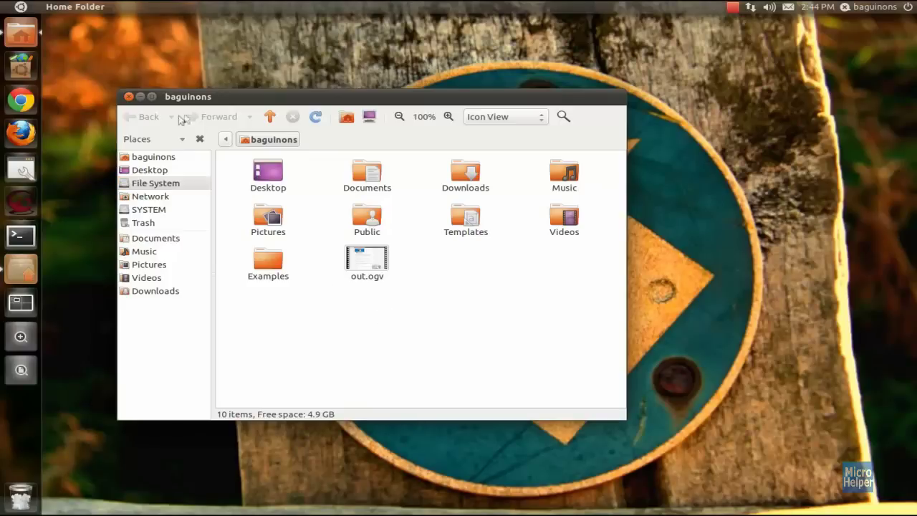
# - Launch Desktop recorder, record the desktop, then stop the capture from the tray icon menu
pyautogui.click(129, 96)
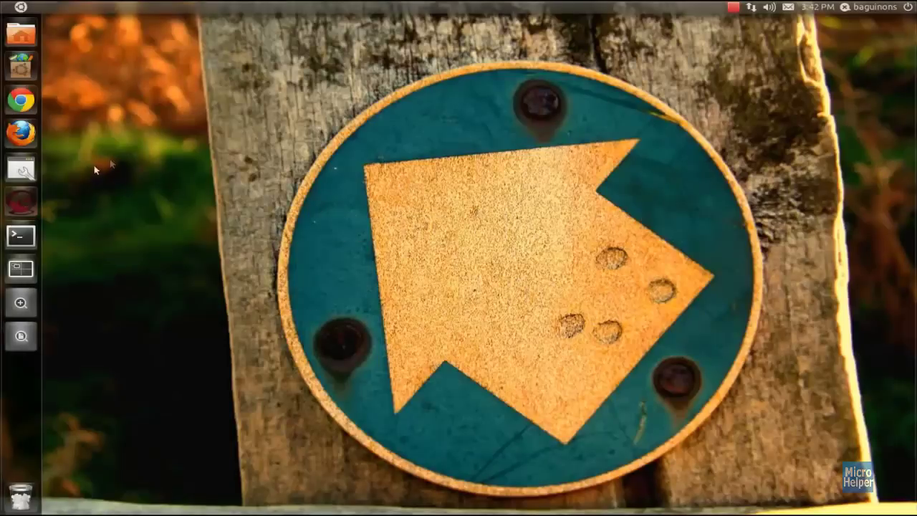
pyautogui.click(21, 202)
pyautogui.moveTo(303, 19); pyautogui.dragTo(566, 127)
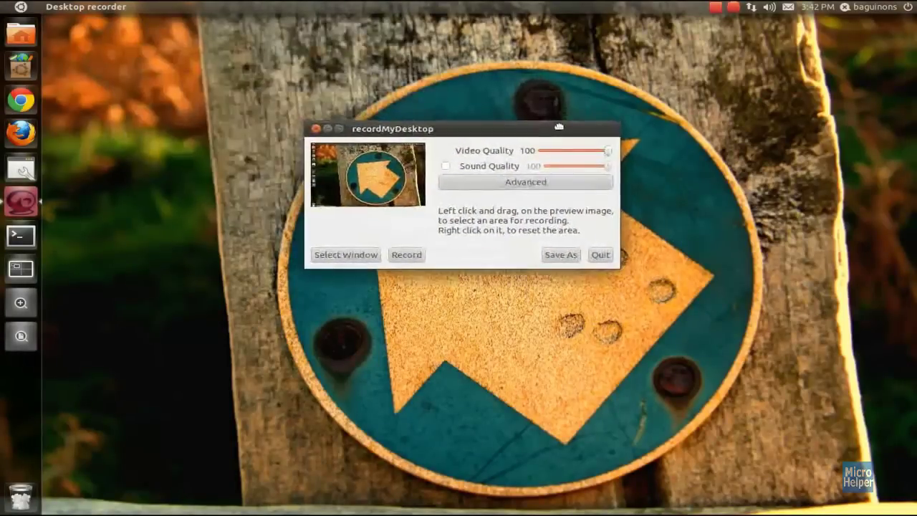
pyautogui.click(391, 258)
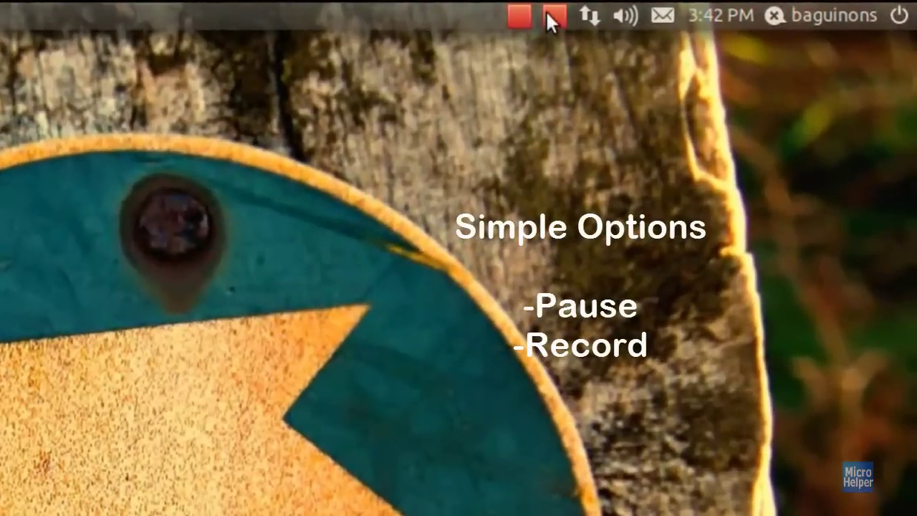
pyautogui.click(550, 16)
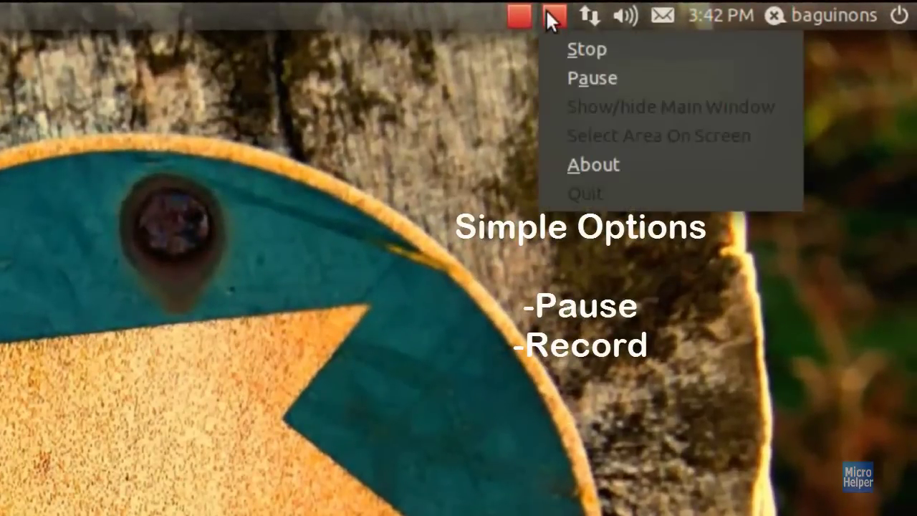
pyautogui.click(581, 49)
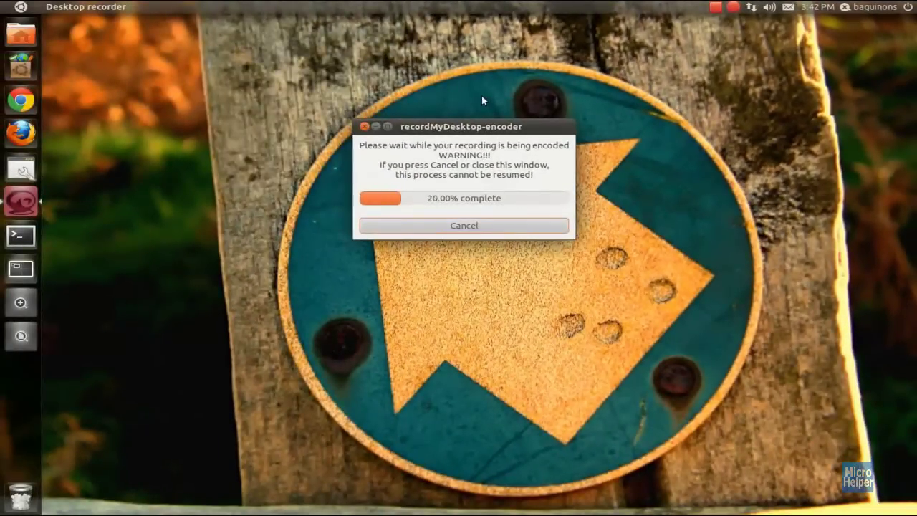
# - Check the recorder's tray menu while the encoder finishes processing the capture
pyautogui.click(716, 10)
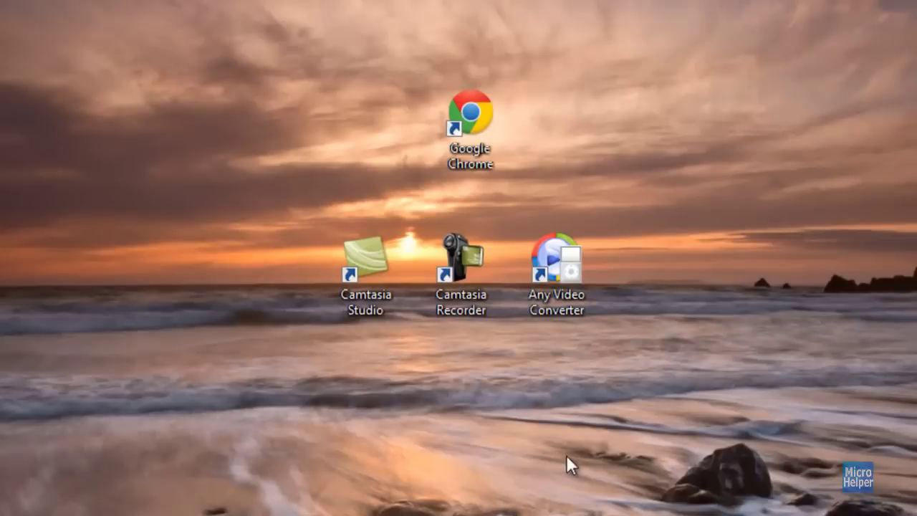
pyautogui.moveTo(659, 229); pyautogui.dragTo(381, 301)
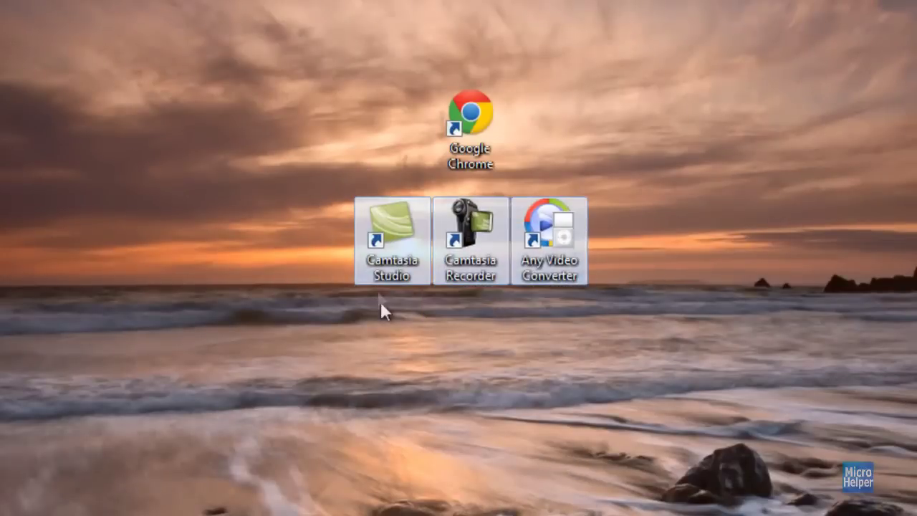
pyautogui.click(420, 373)
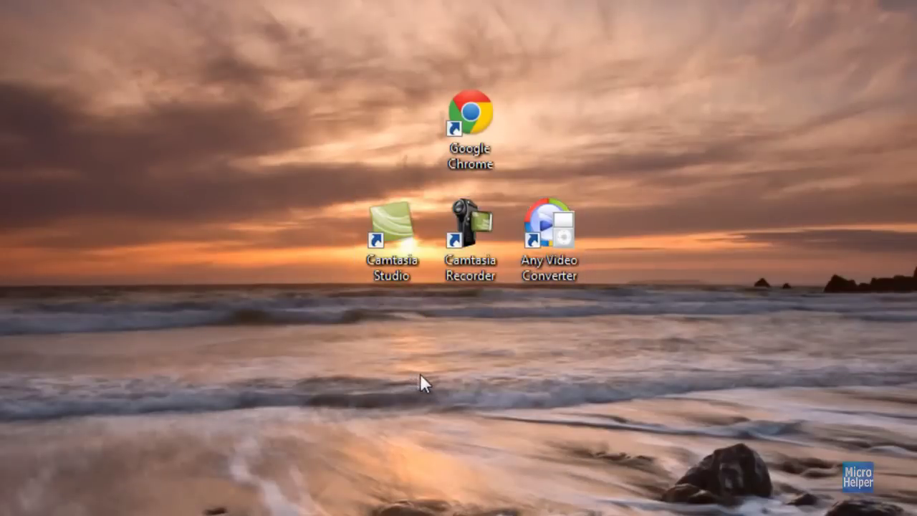
pyautogui.click(545, 267)
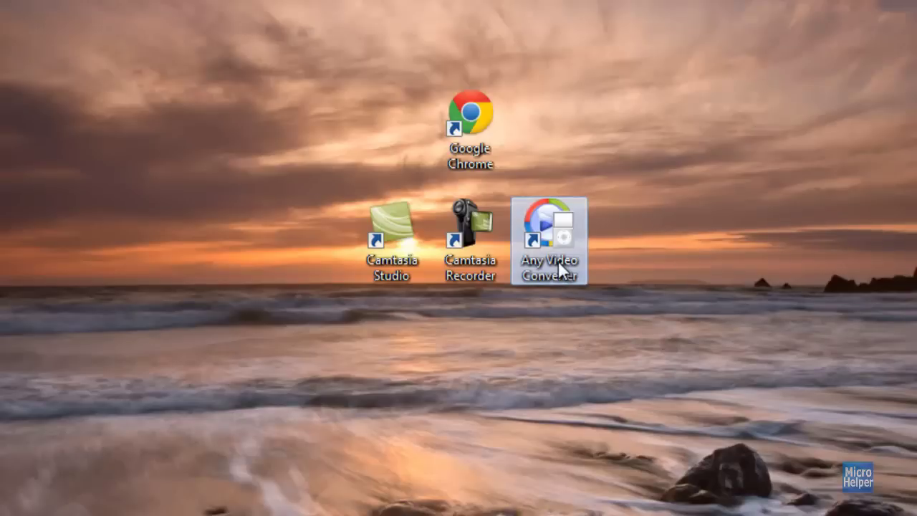
pyautogui.doubleClick(559, 271)
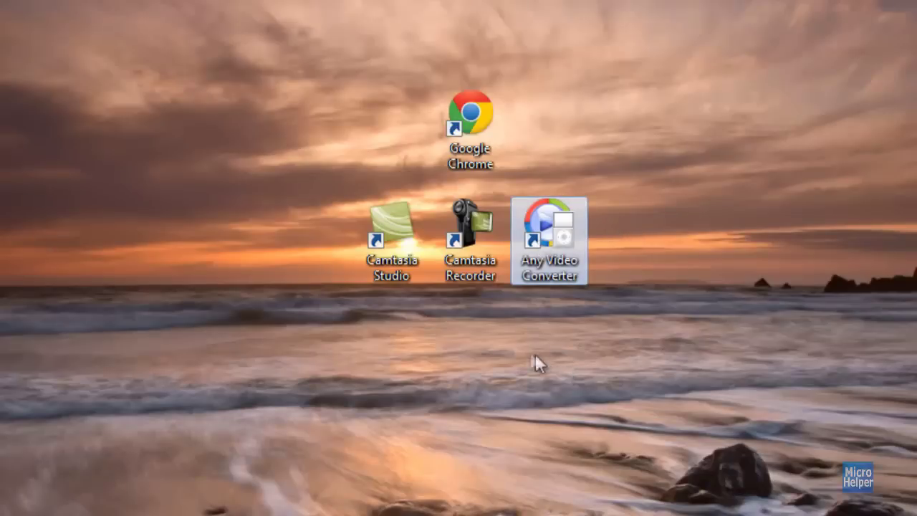
pyautogui.moveTo(313, 338); pyautogui.dragTo(488, 260)
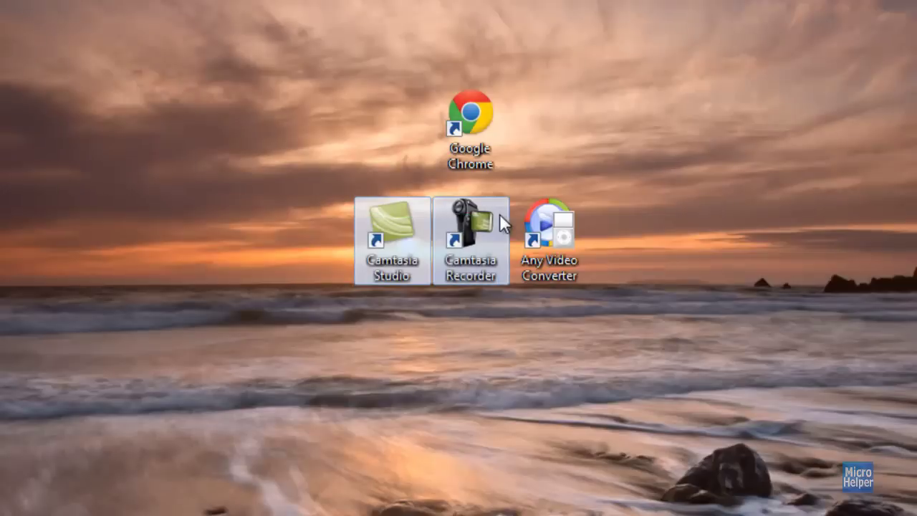
pyautogui.click(450, 361)
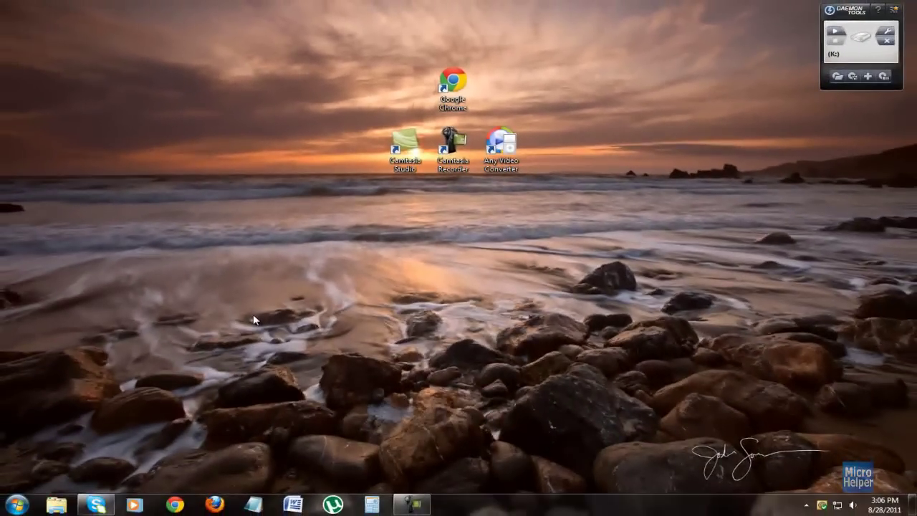
# - Navigate to Videos > MicroHelper > Videos In Production > Ubuntu Videos > Video in Explorer
pyautogui.click(15, 505)
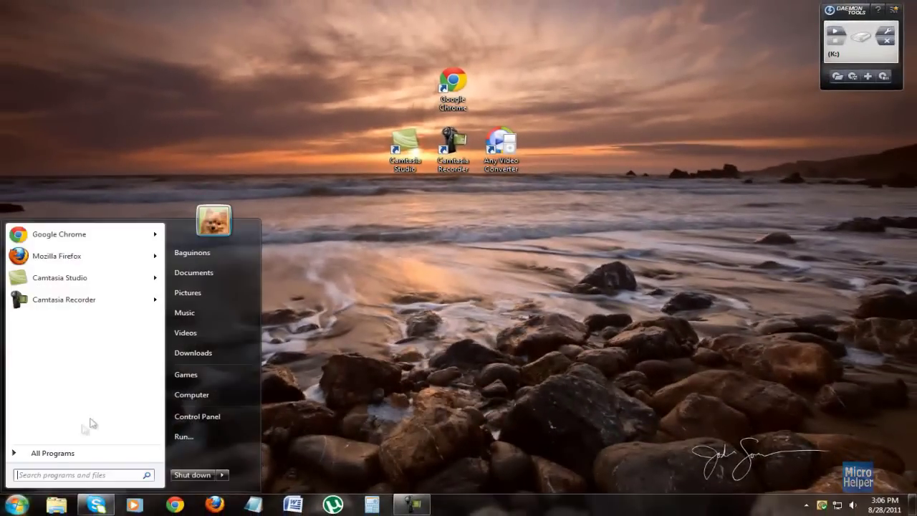
pyautogui.click(205, 334)
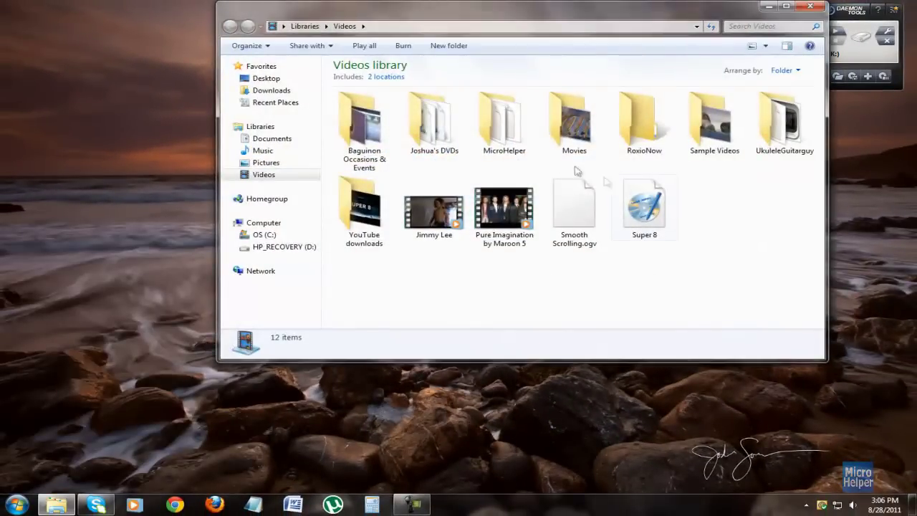
pyautogui.doubleClick(520, 155)
pyautogui.doubleClick(510, 155)
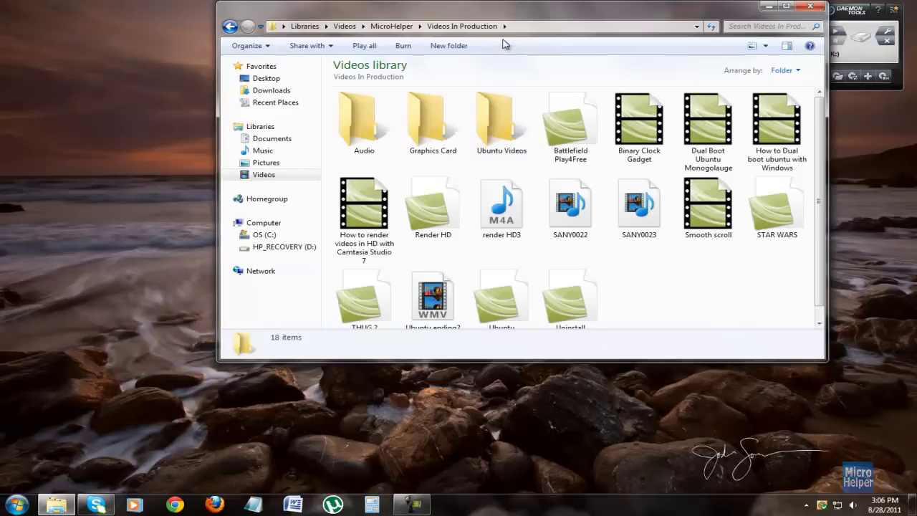
pyautogui.moveTo(529, 18); pyautogui.dragTo(415, 55)
pyautogui.doubleClick(387, 154)
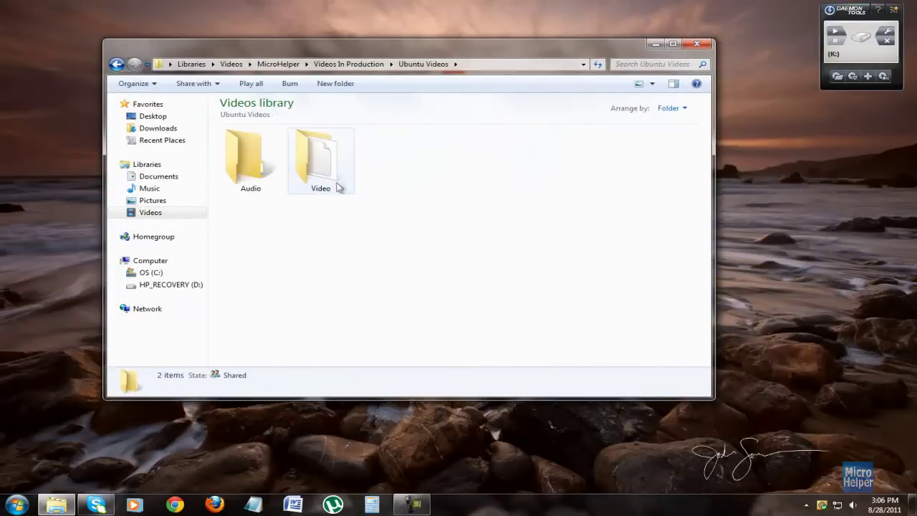
pyautogui.doubleClick(334, 189)
pyautogui.moveTo(329, 53); pyautogui.dragTo(411, 130)
# - Try opening Record My desktop.ogv, dismiss the can't-open message, and launch Any Video Converter
pyautogui.click(360, 256)
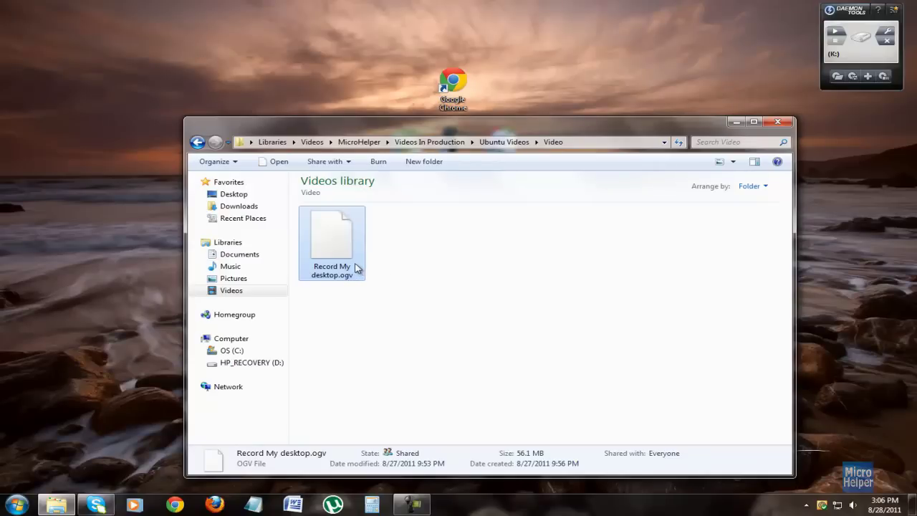
pyautogui.doubleClick(362, 258)
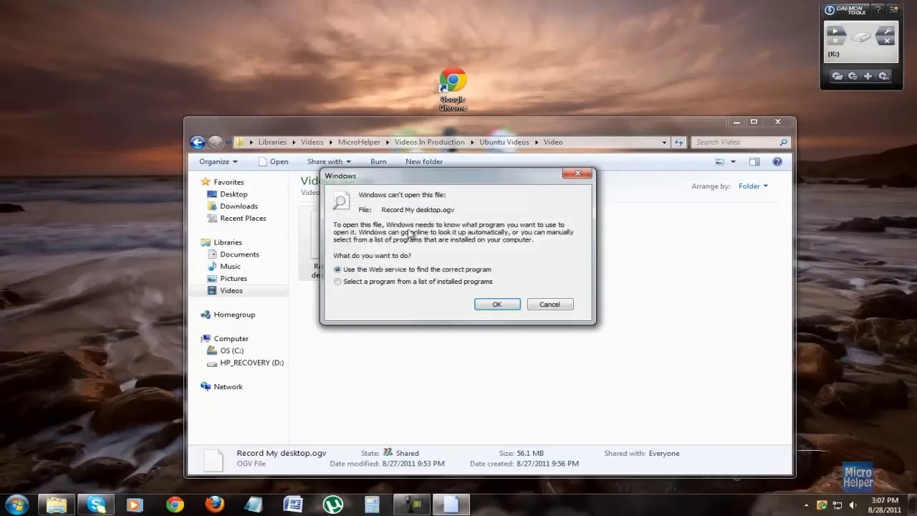
pyautogui.click(549, 306)
pyautogui.moveTo(542, 121); pyautogui.dragTo(504, 179)
pyautogui.click(521, 154)
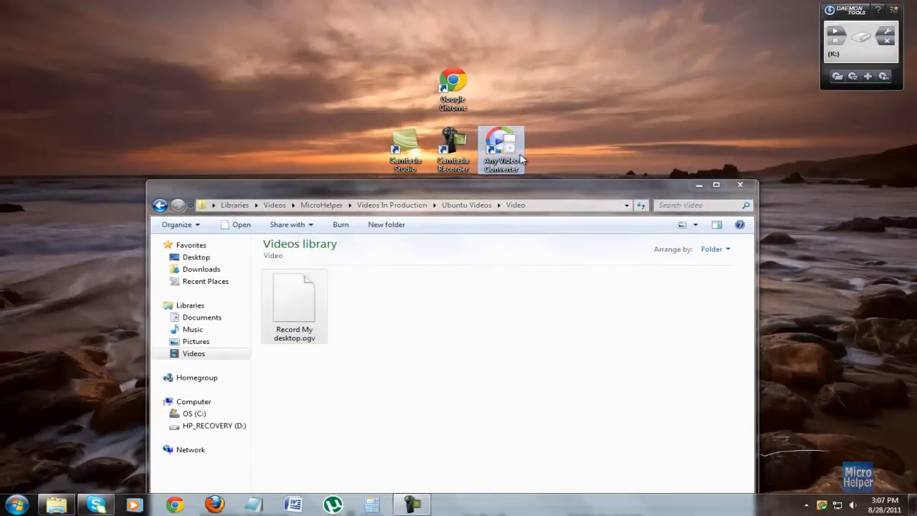
pyautogui.doubleClick(520, 157)
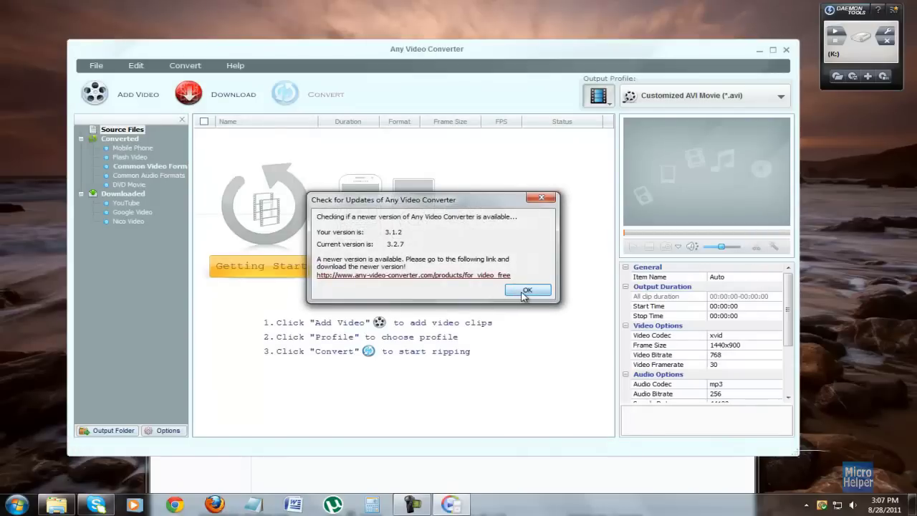
# - Dismiss the update notice and drag Record My desktop.ogv from Explorer into the converter's file list
pyautogui.click(525, 291)
pyautogui.click(435, 459)
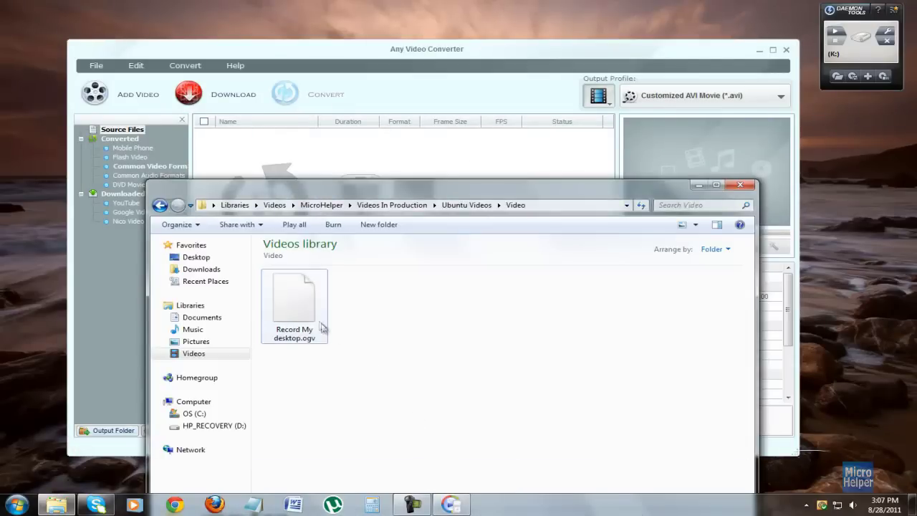
pyautogui.moveTo(320, 327); pyautogui.dragTo(717, 184)
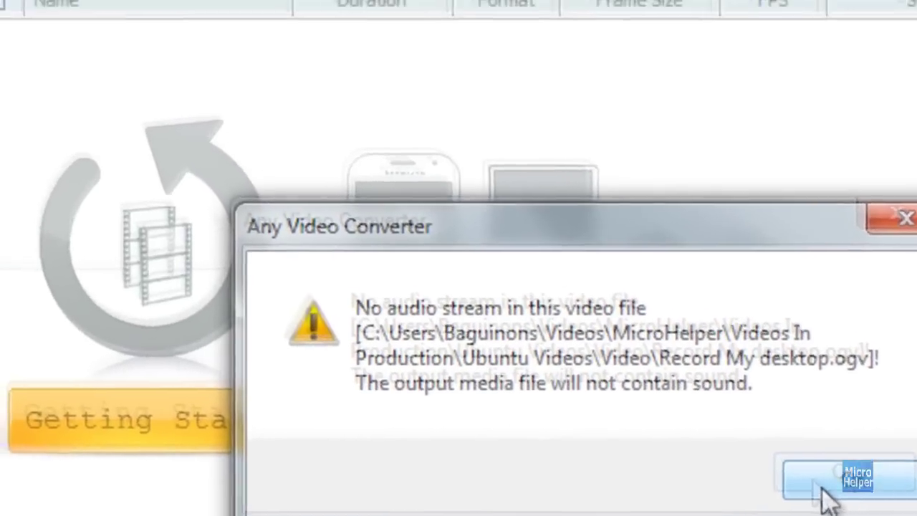
# - Acknowledge the no-audio warning and set the output profile to Customized AVI Movie (*.avi)
pyautogui.click(695, 341)
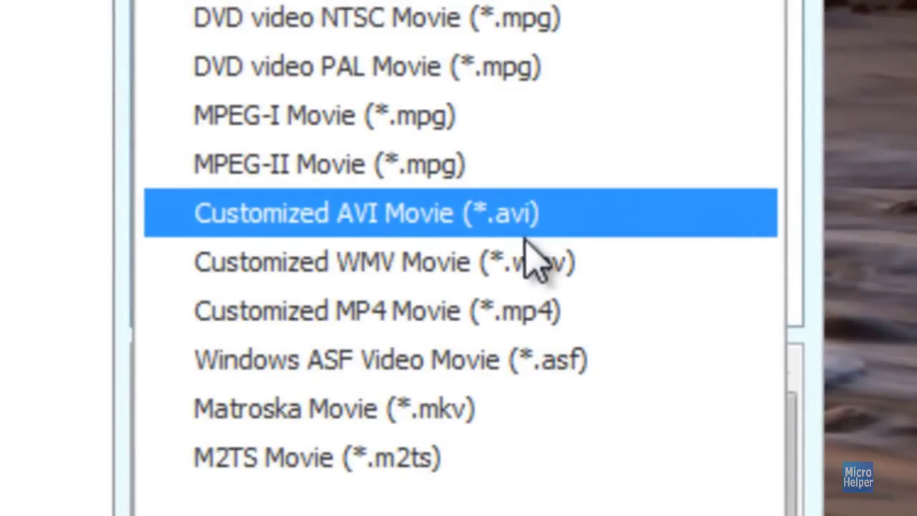
pyautogui.click(526, 239)
pyautogui.moveTo(712, 180); pyautogui.dragTo(738, 215)
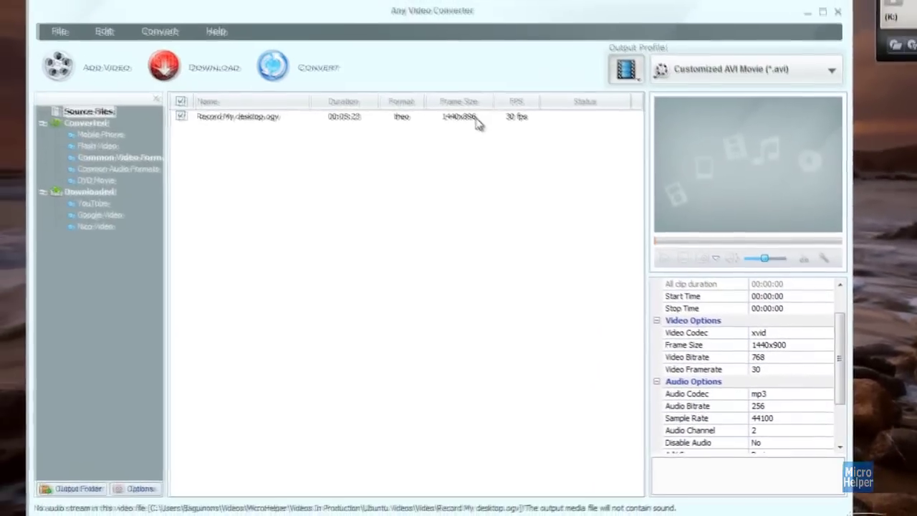
pyautogui.click(482, 120)
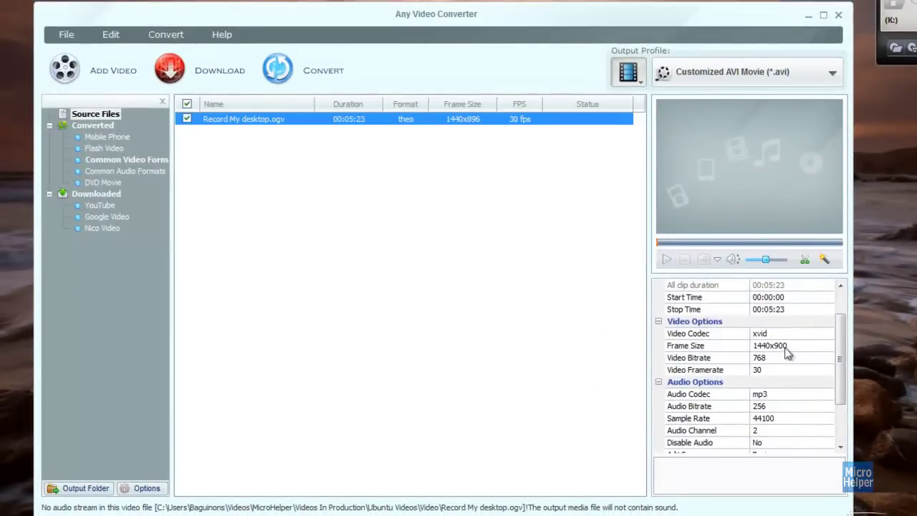
# - Keep Video Bitrate at 768 and set Audio Channel to 1
pyautogui.click(713, 362)
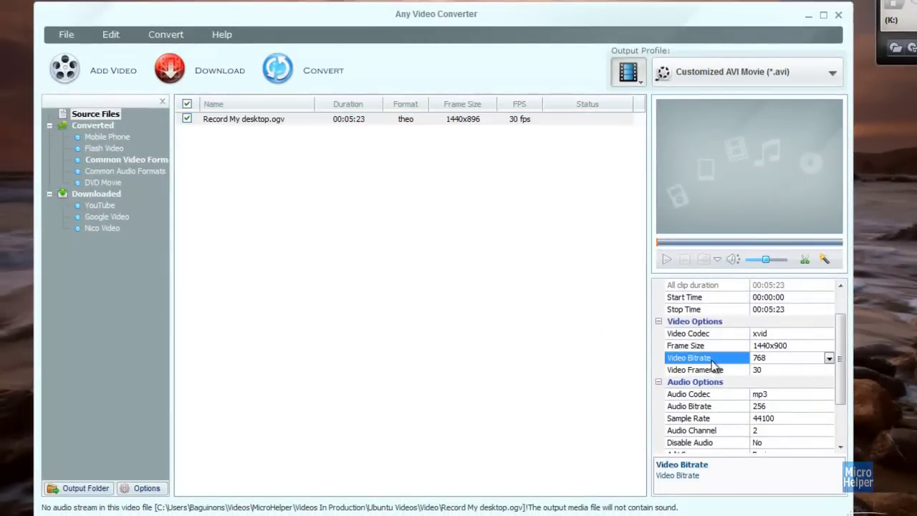
pyautogui.click(829, 359)
pyautogui.click(831, 362)
pyautogui.moveTo(839, 355); pyautogui.dragTo(839, 377)
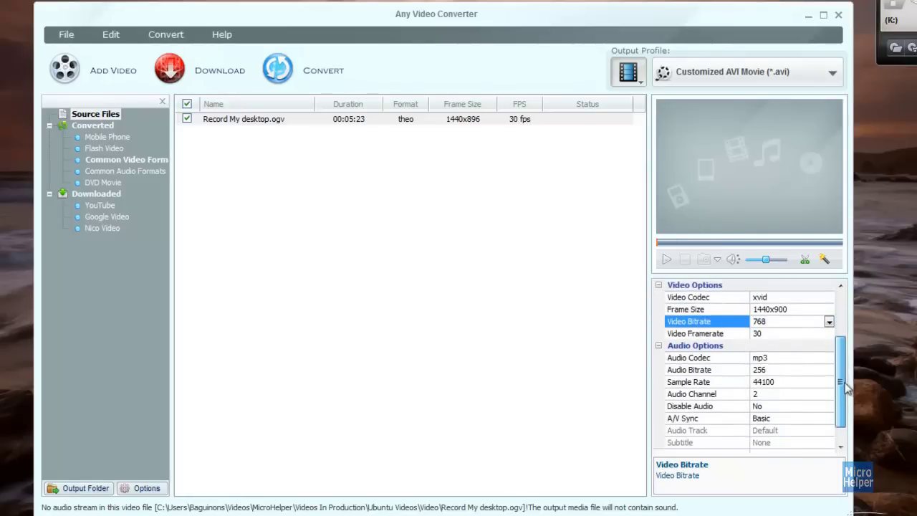
pyautogui.click(757, 395)
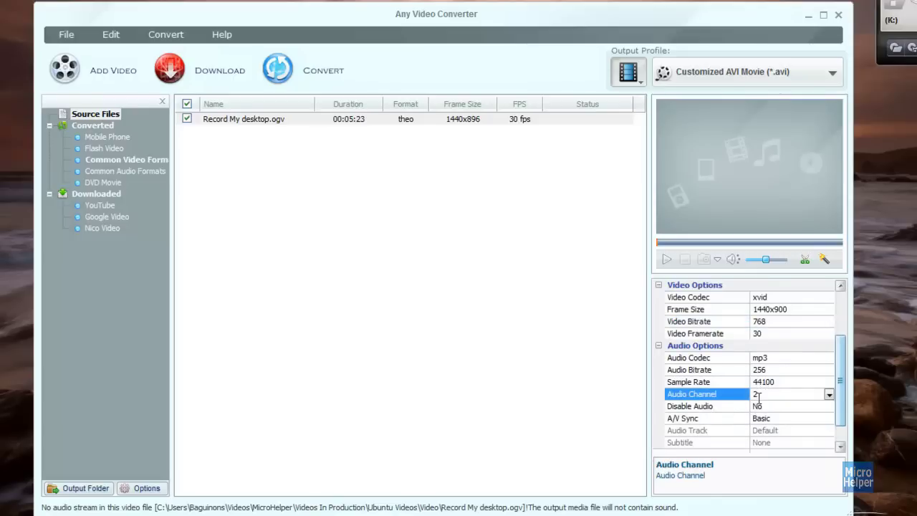
pyautogui.click(829, 395)
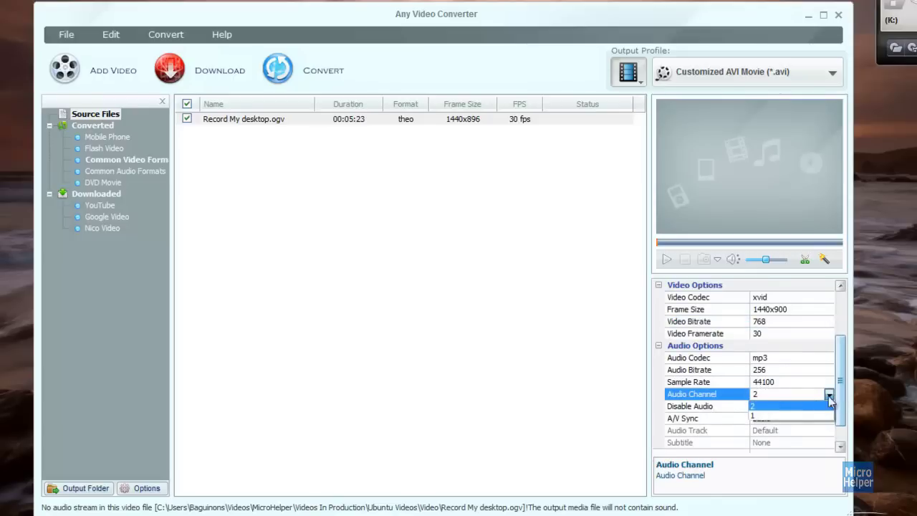
pyautogui.click(785, 414)
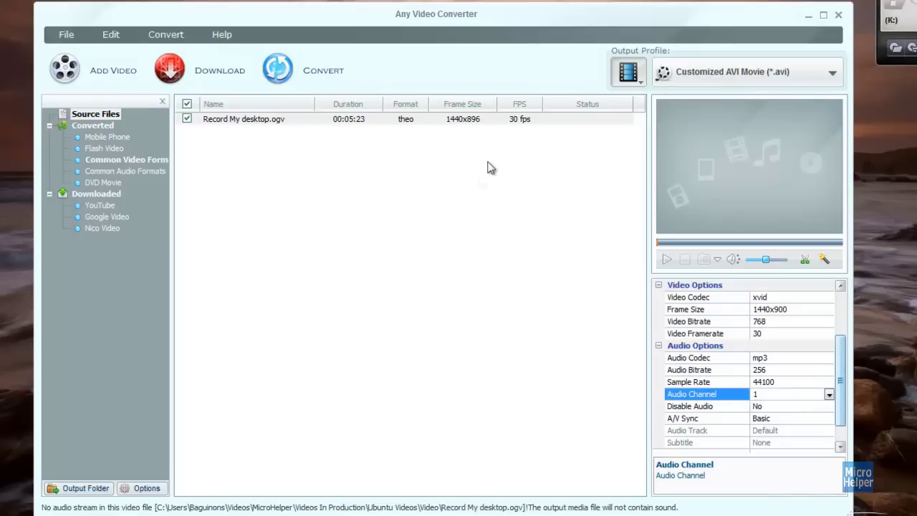
# - Set Disable Audio to Yes in the Audio Options
pyautogui.click(697, 358)
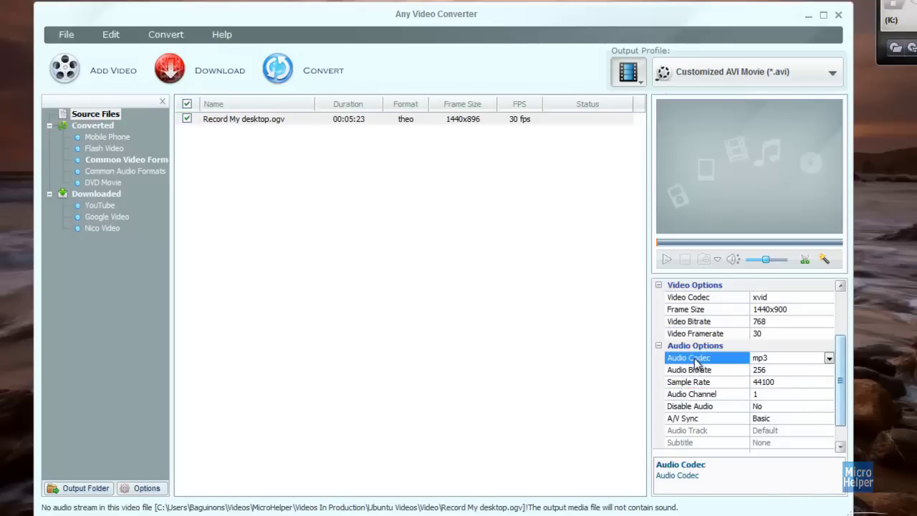
pyautogui.click(713, 407)
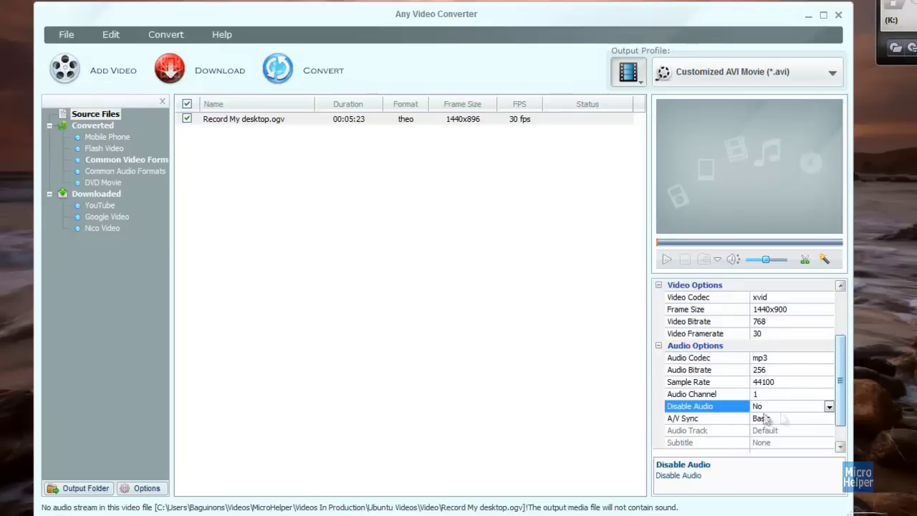
pyautogui.click(828, 407)
pyautogui.click(788, 430)
pyautogui.scroll(-1, 848, 400)
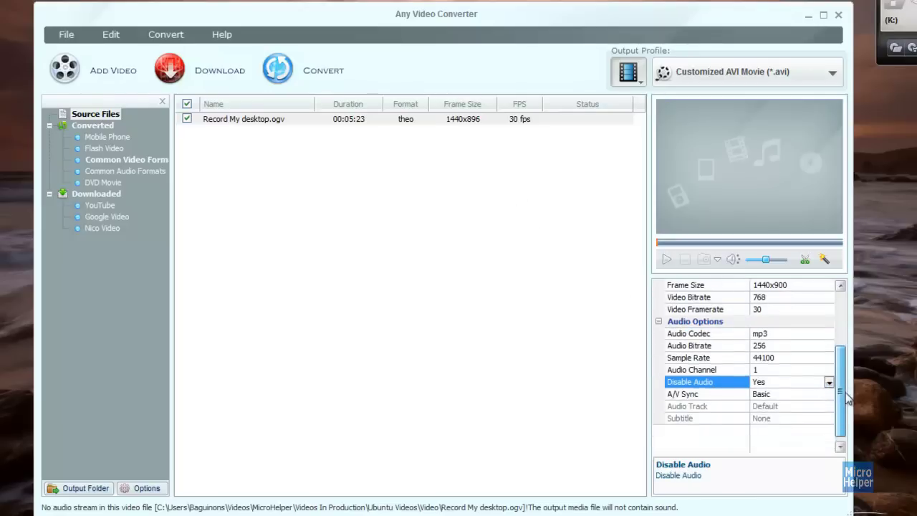
pyautogui.moveTo(848, 399); pyautogui.dragTo(848, 350)
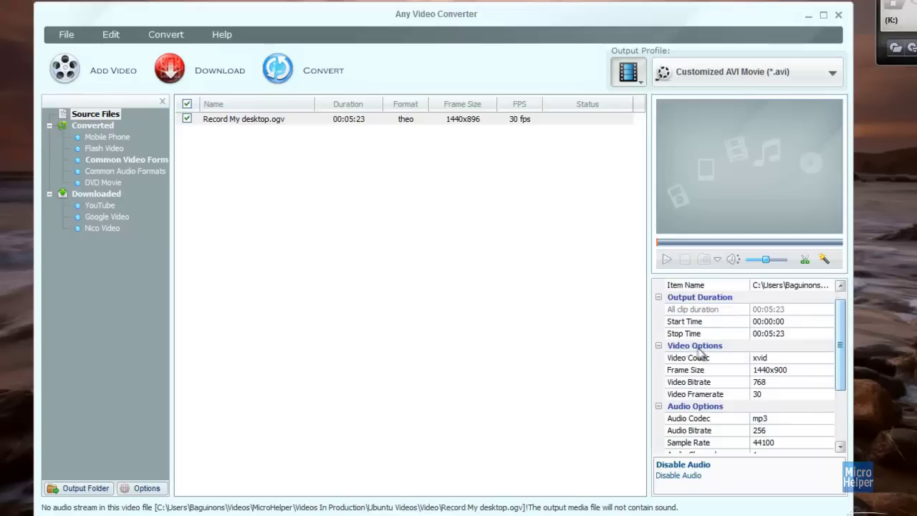
pyautogui.moveTo(843, 351); pyautogui.dragTo(855, 291)
pyautogui.click(413, 237)
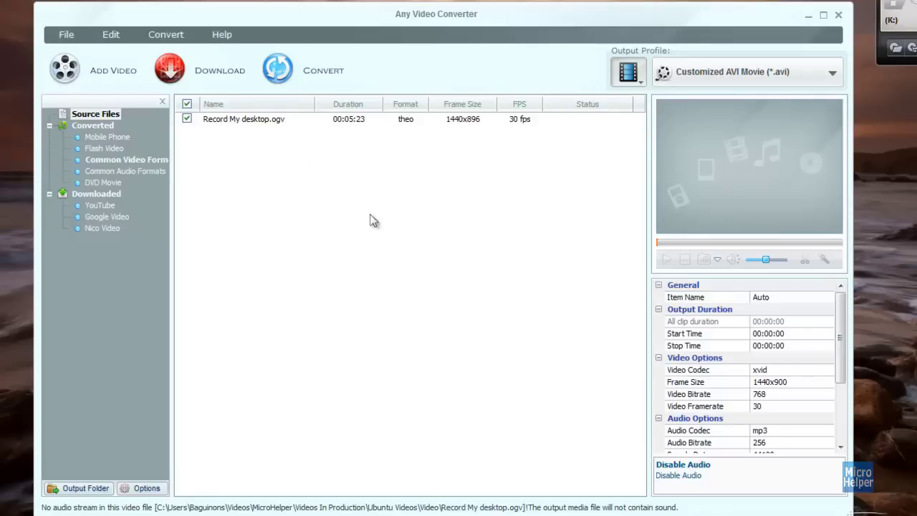
# - Convert Record My desktop.ogv to AVI and wait until its status shows Completed
pyautogui.click(297, 68)
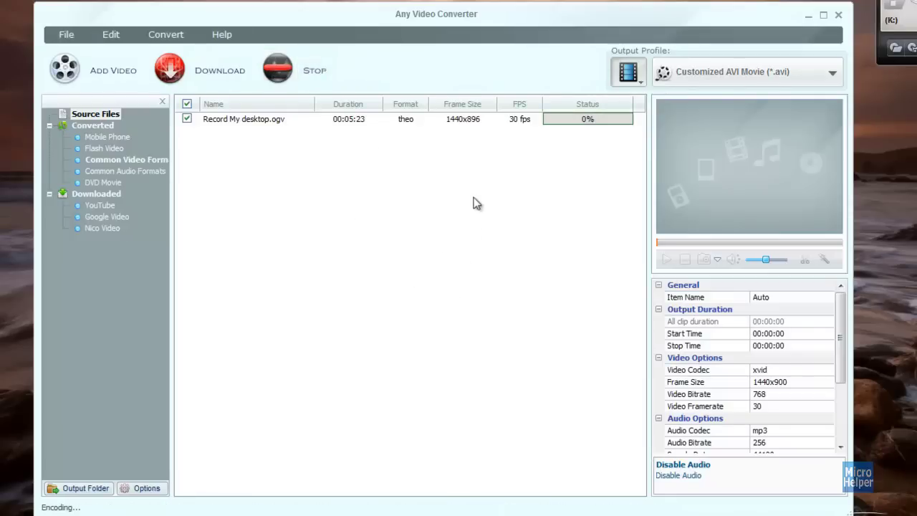
pyautogui.moveTo(814, 496)
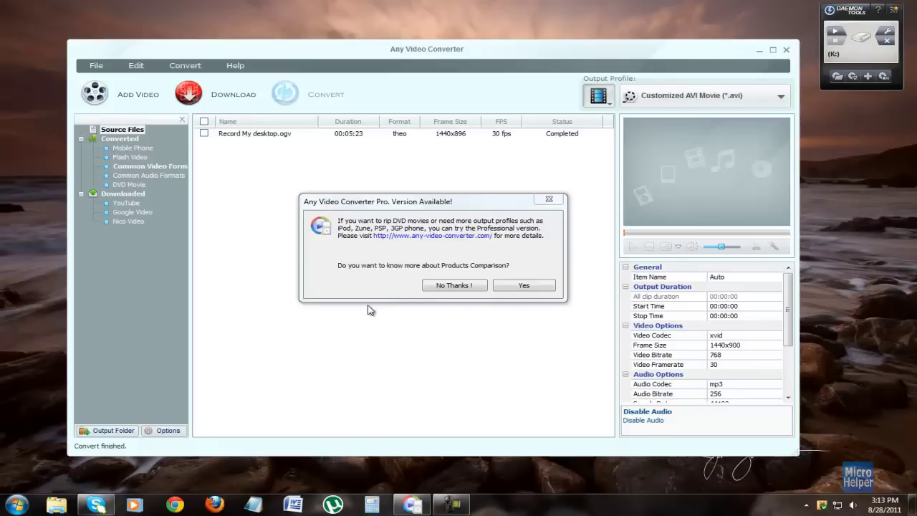
# - Decline the Pro offer, close the converter, and delete the five older videos
pyautogui.click(449, 285)
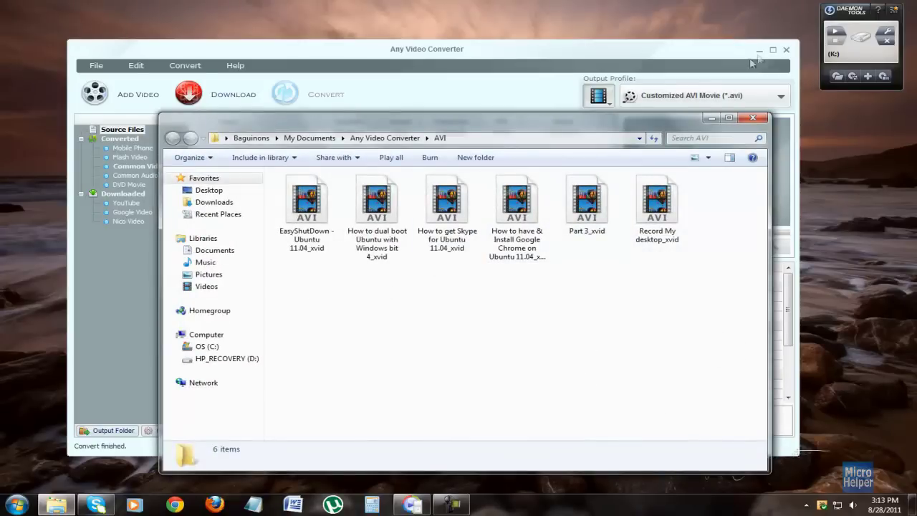
pyautogui.click(786, 49)
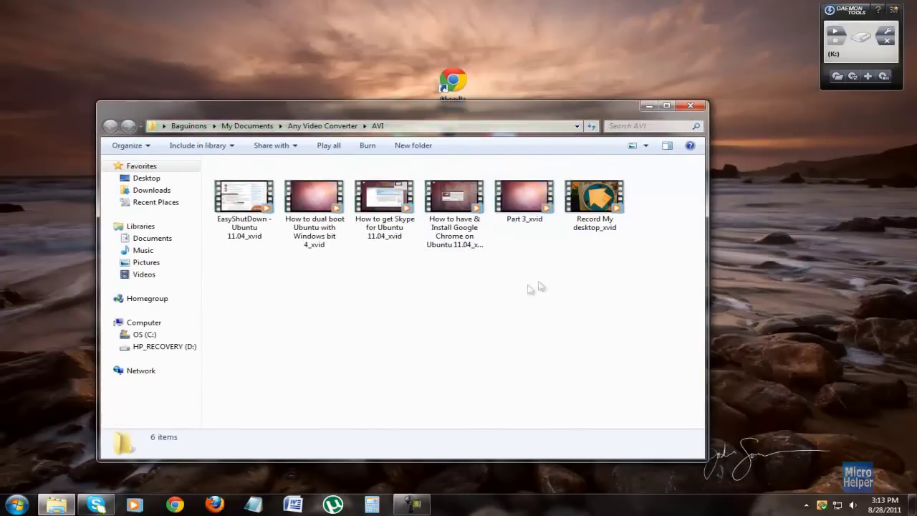
pyautogui.moveTo(554, 309); pyautogui.dragTo(212, 164)
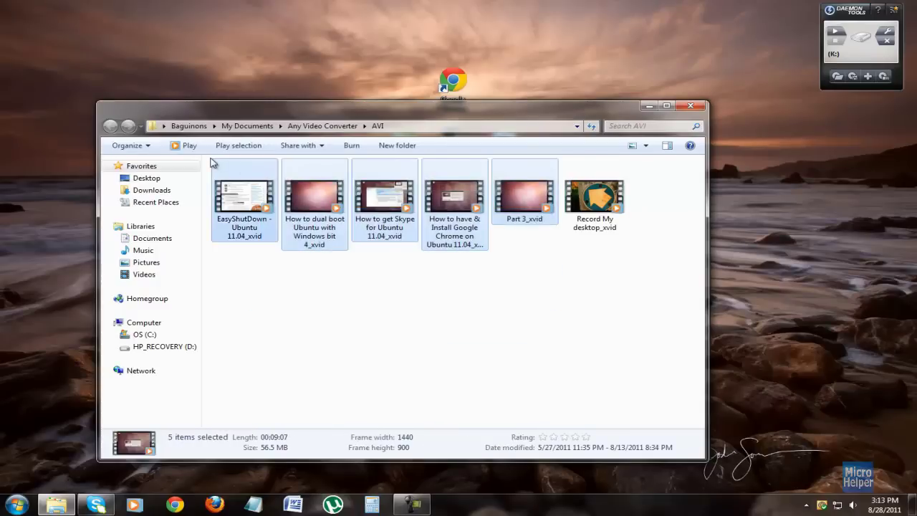
pyautogui.press('Delete')
pyautogui.press('Return')
# - Leave only Record My desktop_xvid in the folder and launch Camtasia Studio
pyautogui.click(236, 201)
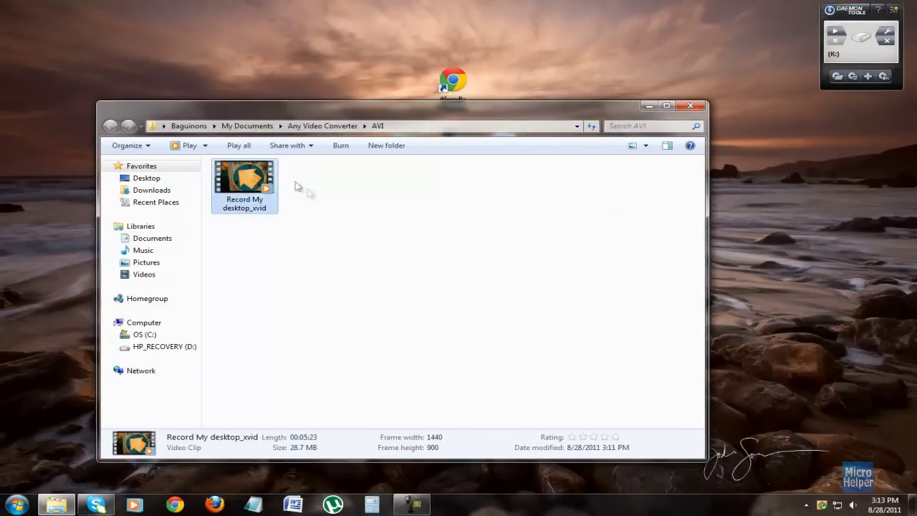
pyautogui.click(457, 294)
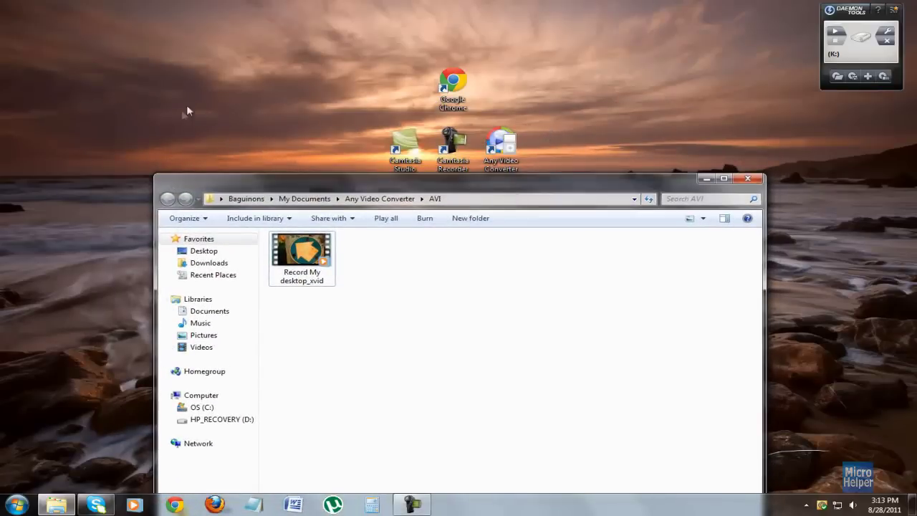
pyautogui.click(234, 108)
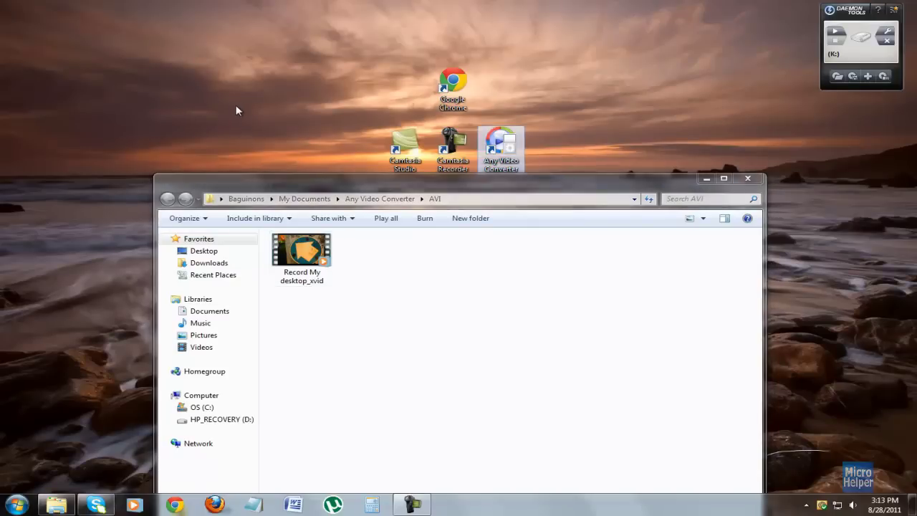
pyautogui.click(398, 149)
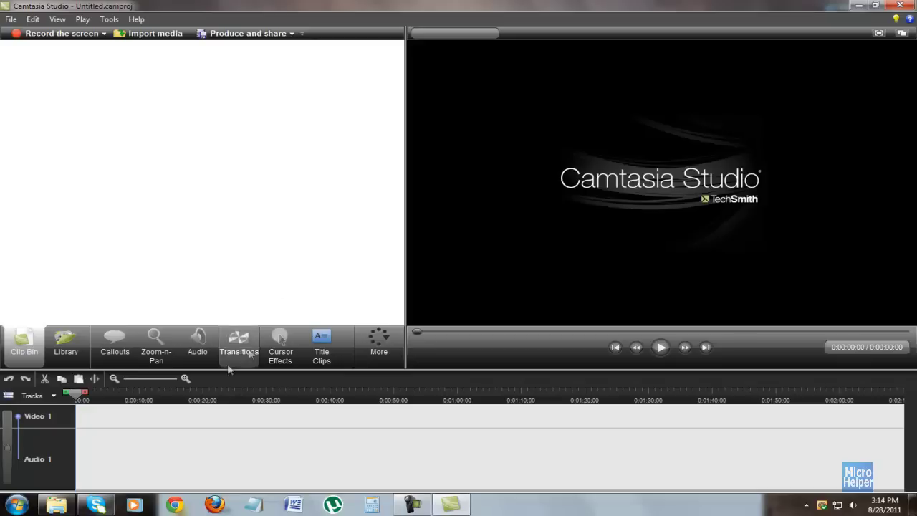
# - Drag Record My desktop_xvid.avi from Explorer into the Clip Bin, then onto the Video 1 track
pyautogui.click(57, 505)
pyautogui.moveTo(315, 237); pyautogui.dragTo(301, 157)
pyautogui.click(306, 169)
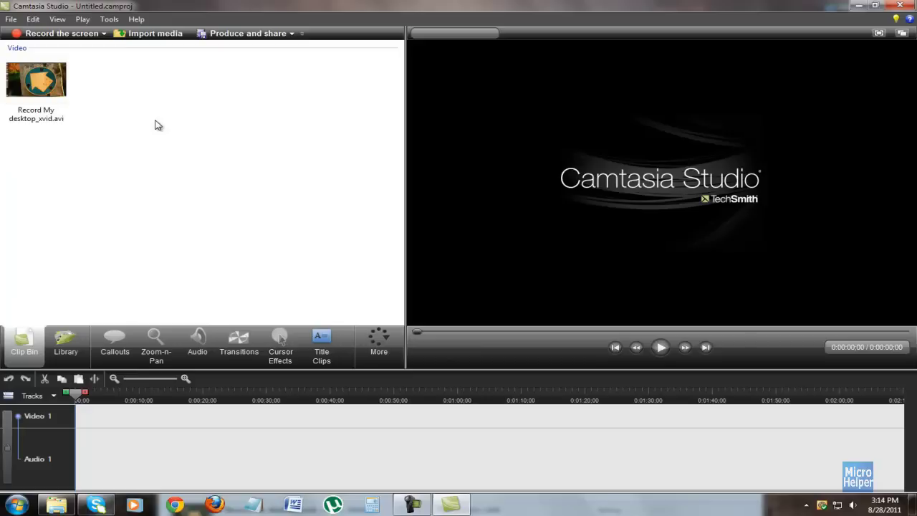
pyautogui.moveTo(63, 97); pyautogui.dragTo(153, 428)
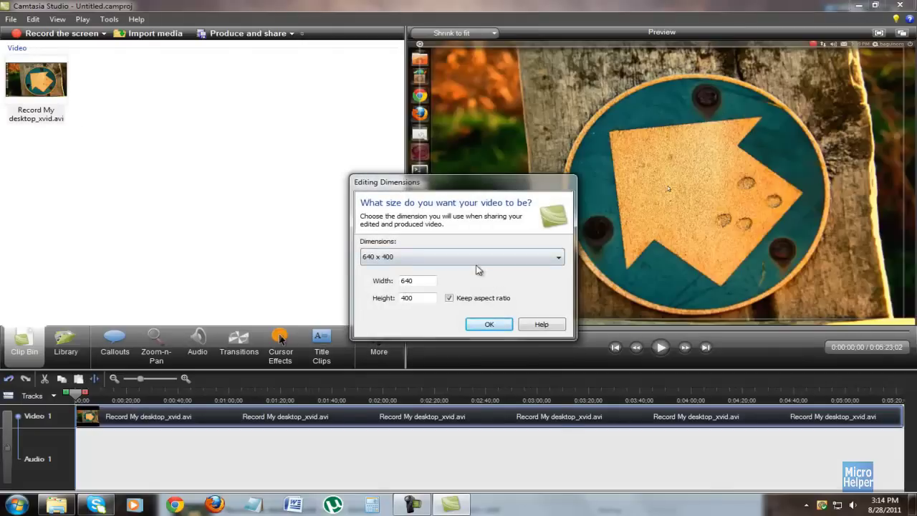
# - Choose the 1280 x 720 preset for the editing dimensions, confirm it, and deselect the timeline clip
pyautogui.click(476, 258)
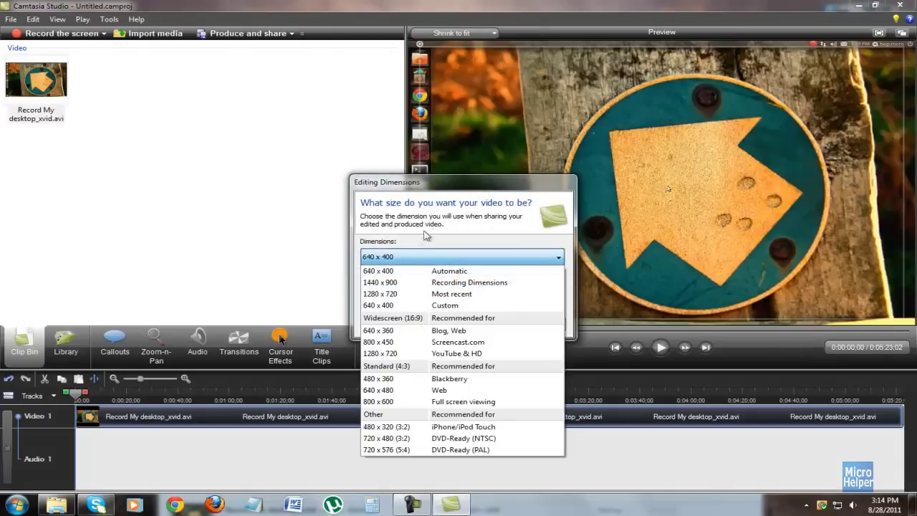
pyautogui.click(415, 295)
pyautogui.click(487, 322)
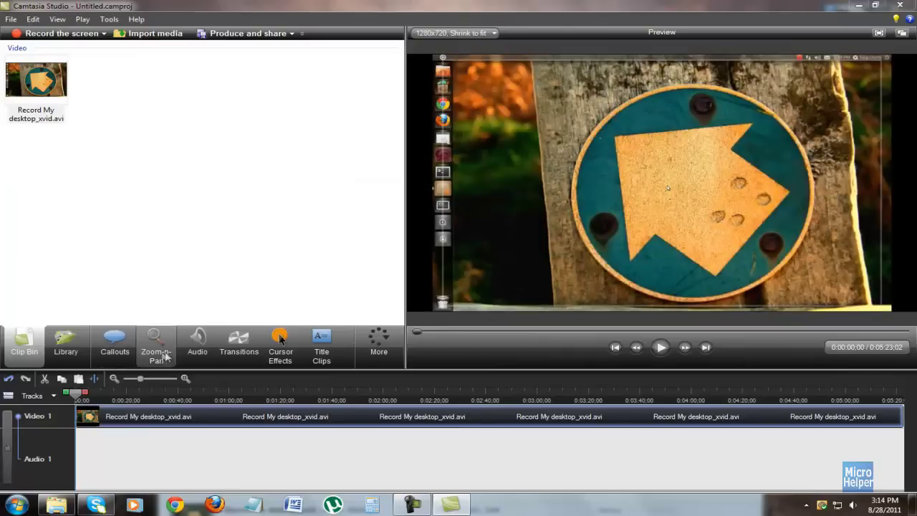
pyautogui.click(86, 437)
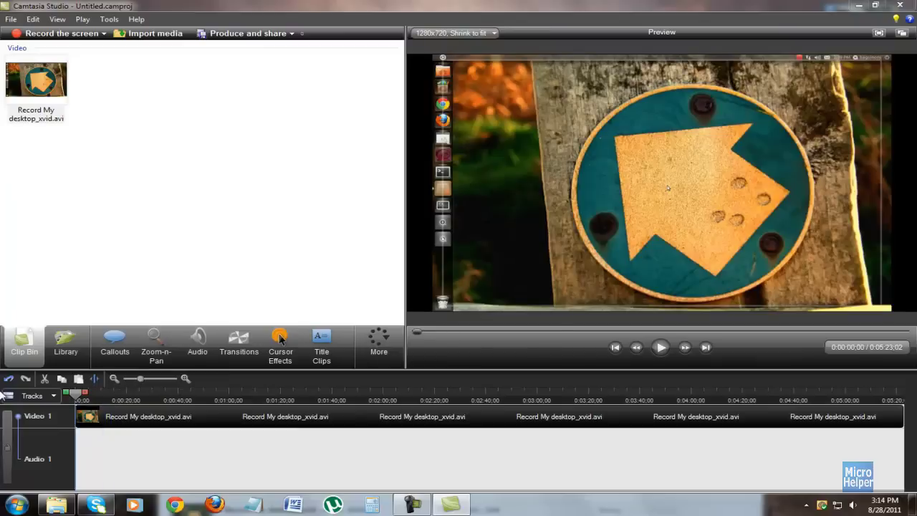
# - Scrub through the timeline to place the playhead at 0:00:20:18, showing the Software Center
pyautogui.click(159, 354)
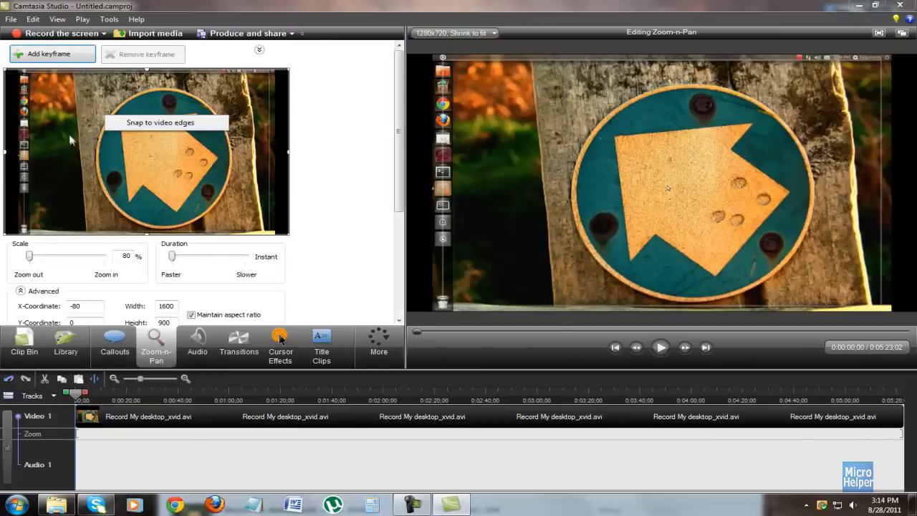
pyautogui.click(24, 344)
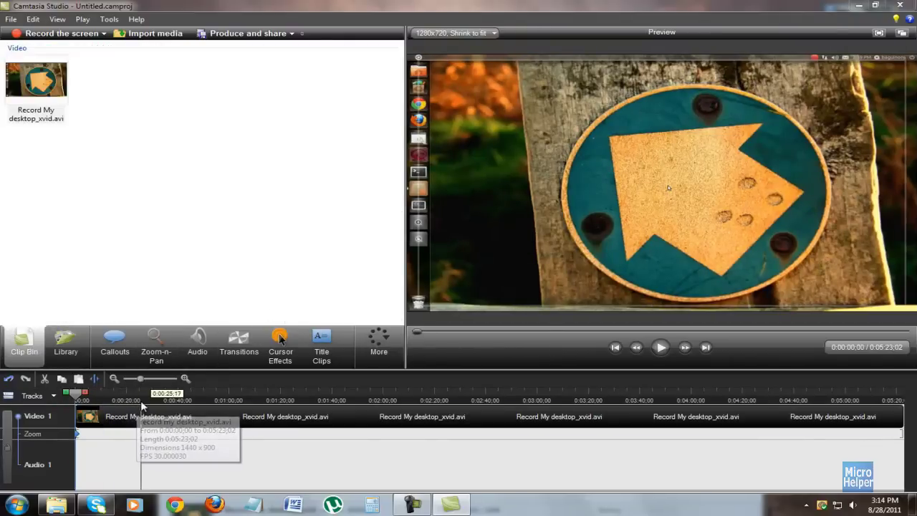
pyautogui.click(142, 399)
pyautogui.click(256, 399)
pyautogui.click(337, 399)
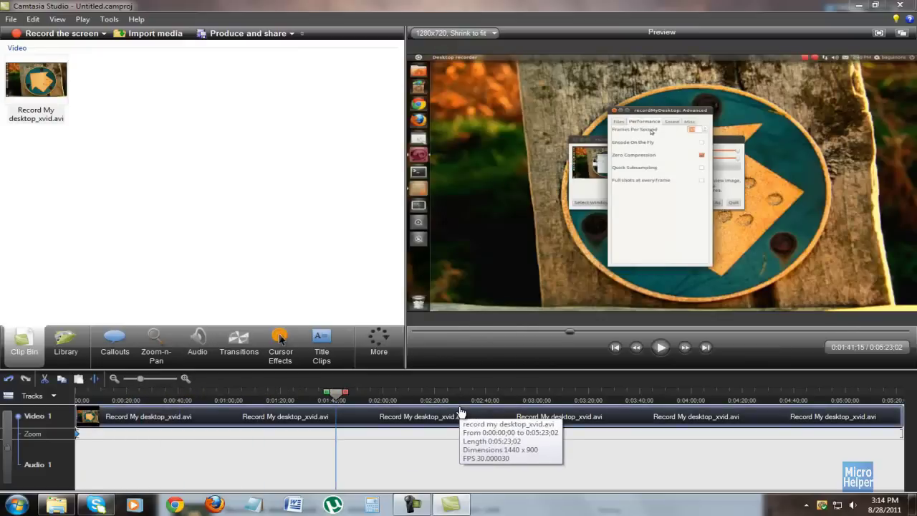
pyautogui.click(456, 399)
pyautogui.click(191, 399)
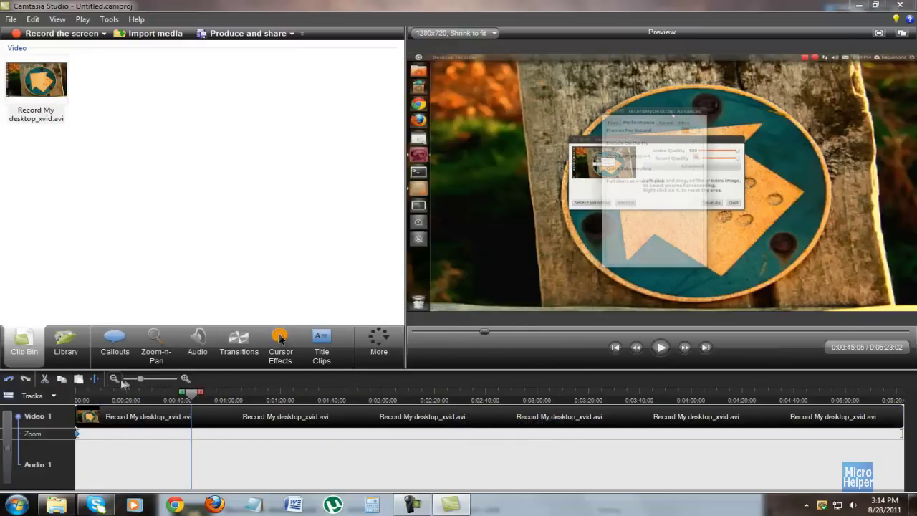
pyautogui.click(103, 398)
pyautogui.click(225, 399)
pyautogui.click(447, 399)
pyautogui.click(621, 399)
pyautogui.click(752, 399)
pyautogui.click(93, 400)
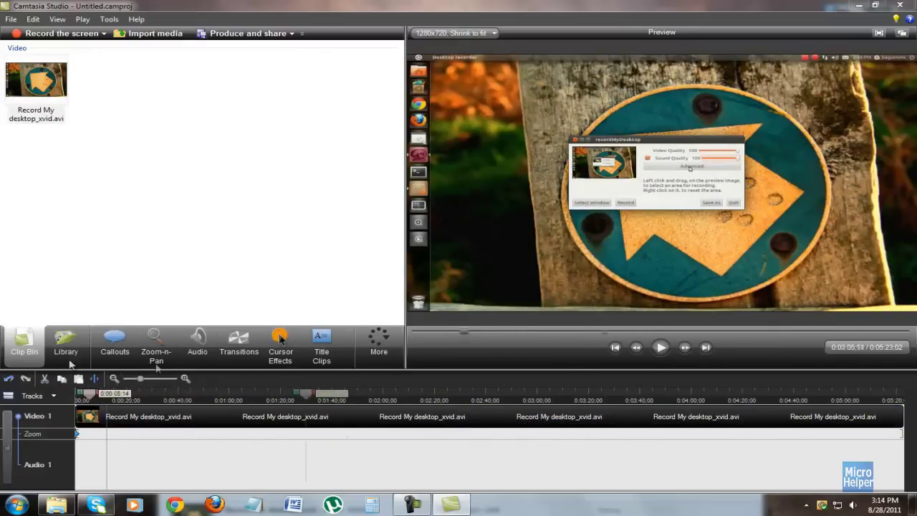
pyautogui.click(257, 399)
pyautogui.click(128, 399)
# - Add a Zoom-n-Pan keyframe framing the top-right search results at 136%, then close the project
pyautogui.click(156, 347)
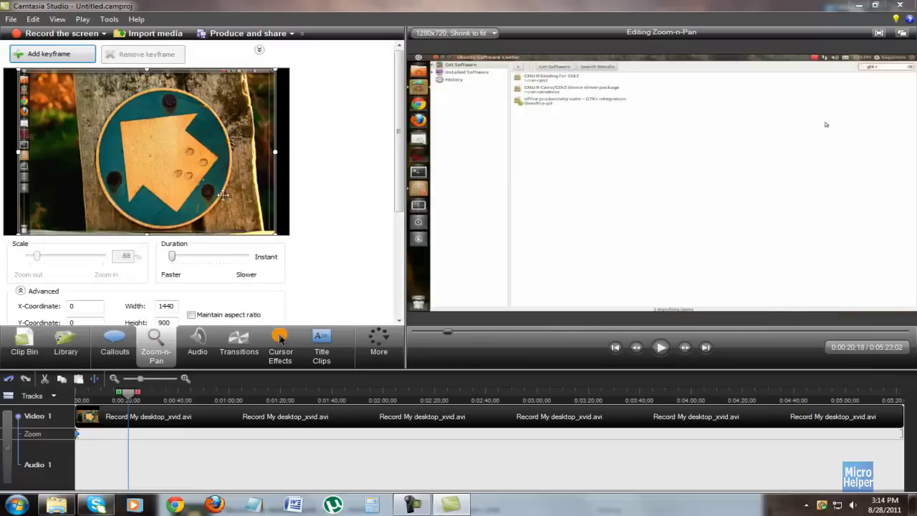
pyautogui.click(49, 54)
pyautogui.moveTo(275, 231); pyautogui.dragTo(201, 133)
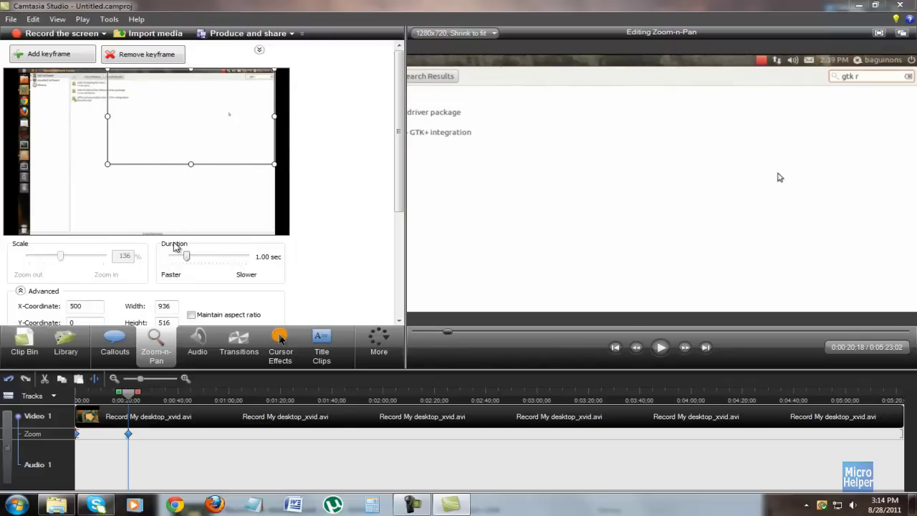
pyautogui.click(23, 343)
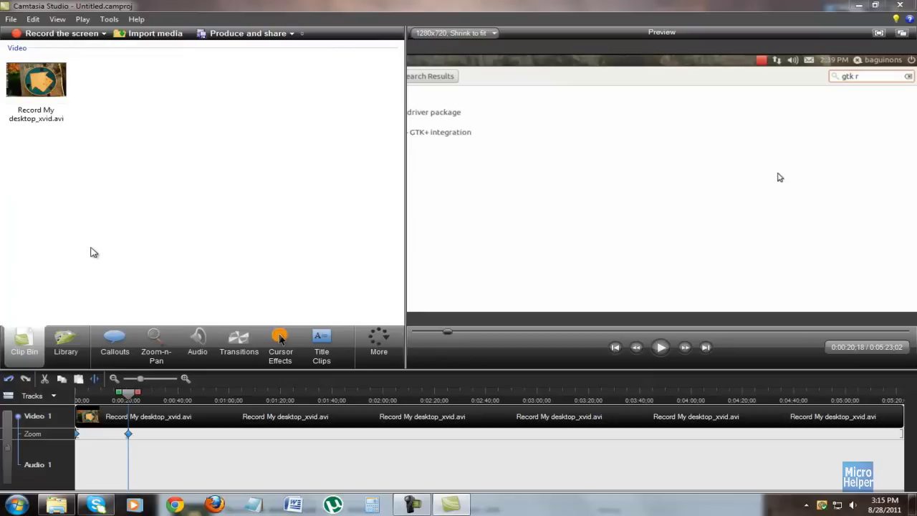
pyautogui.click(900, 5)
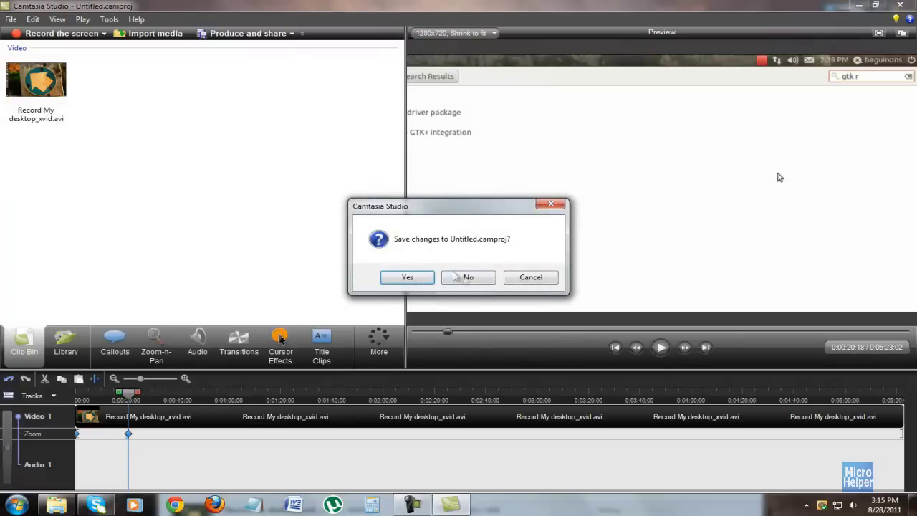
pyautogui.click(530, 278)
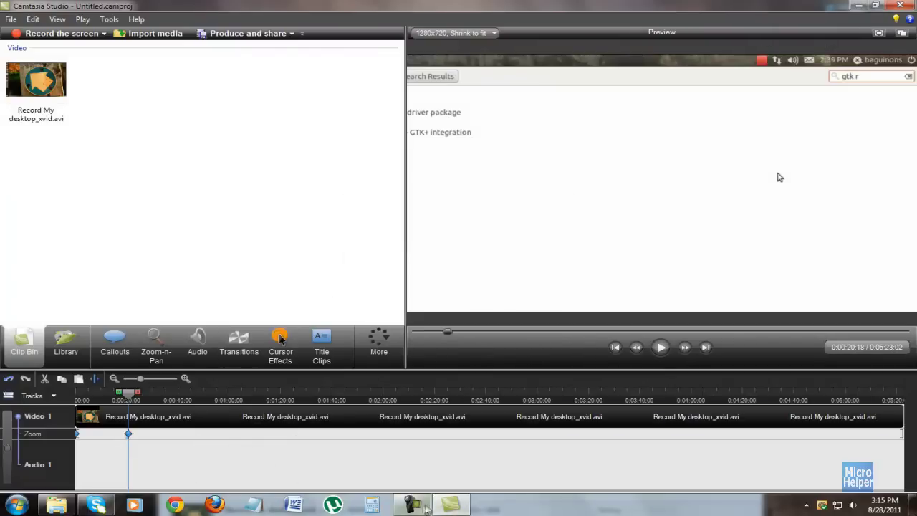